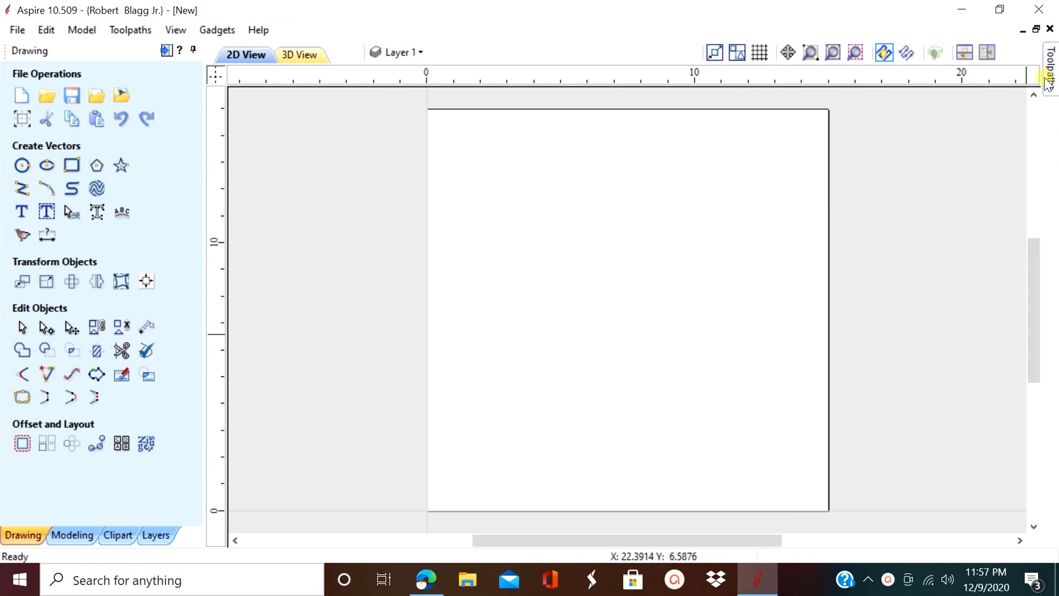
Open the tool database and widen its window to show longer tool names.
{"action": "mouse_move", "coordinate": [1048, 83]}
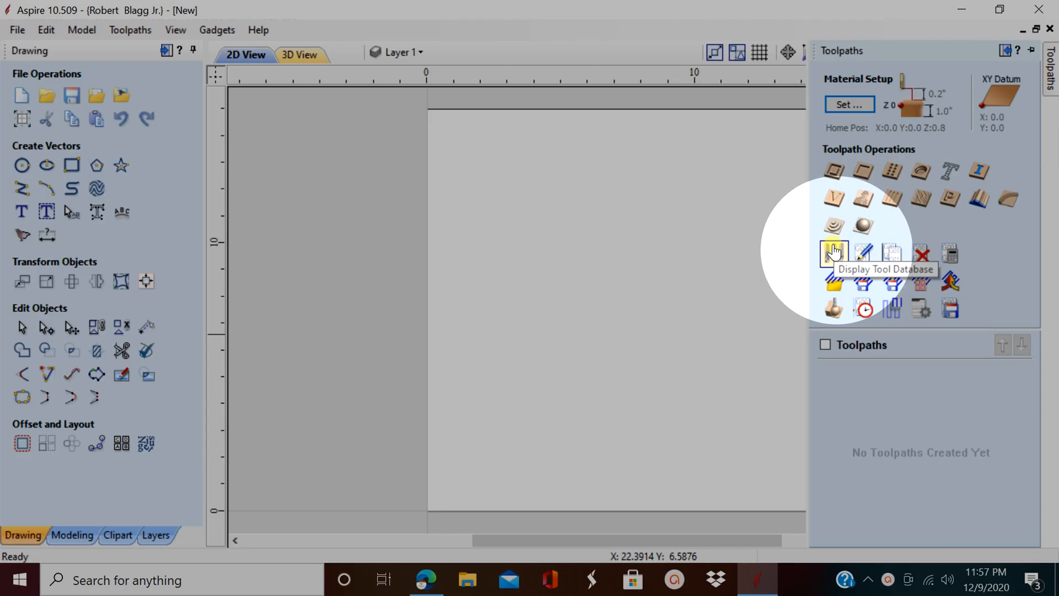
{"action": "left_click", "coordinate": [834, 251]}
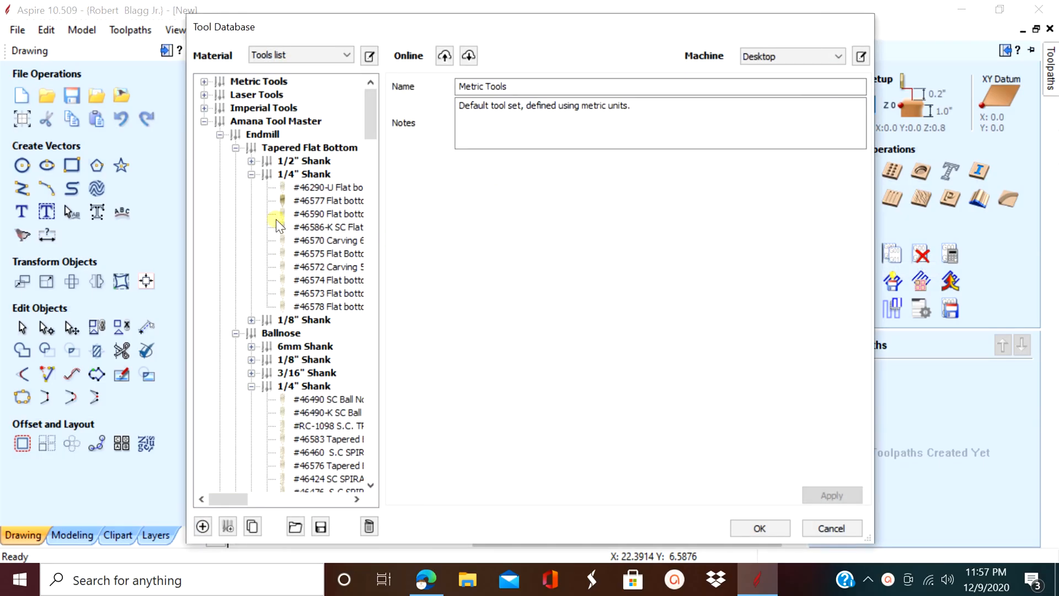
{"action": "left_click_drag", "start_coordinate": [185, 227], "coordinate": [34, 226]}
{"action": "left_click_drag", "start_coordinate": [507, 28], "coordinate": [607, 32]}
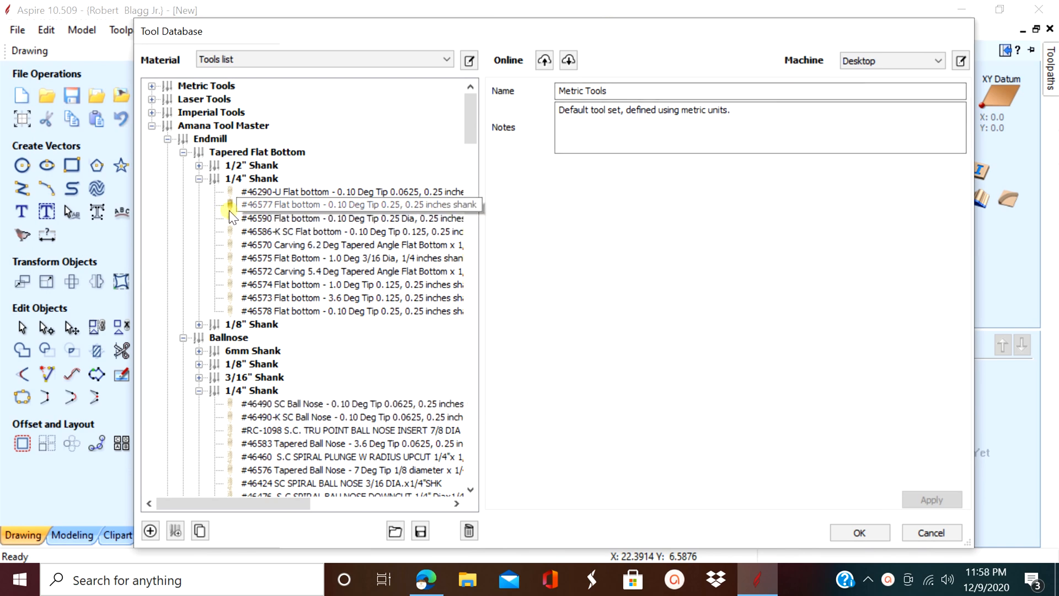
Display the settings of the #46282 Tapered Ball Nose in the Ballnose 1/4" Shank group.
{"action": "scroll", "coordinate": [315, 311], "scroll_direction": "down", "scroll_amount": 3}
{"action": "scroll", "coordinate": [319, 317], "scroll_direction": "down", "scroll_amount": 2}
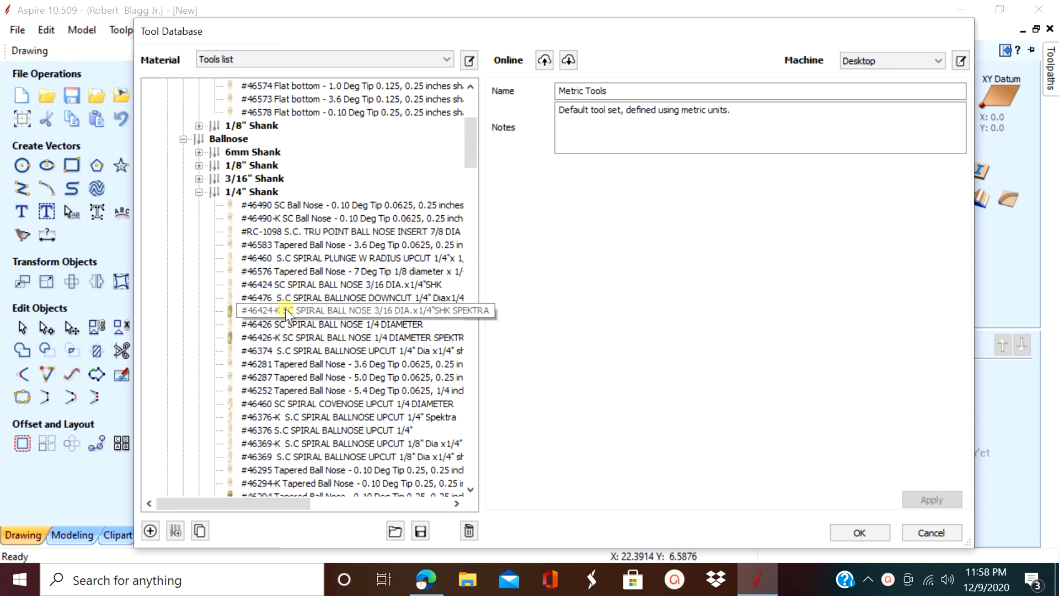
{"action": "scroll", "coordinate": [290, 336], "scroll_direction": "down", "scroll_amount": 3}
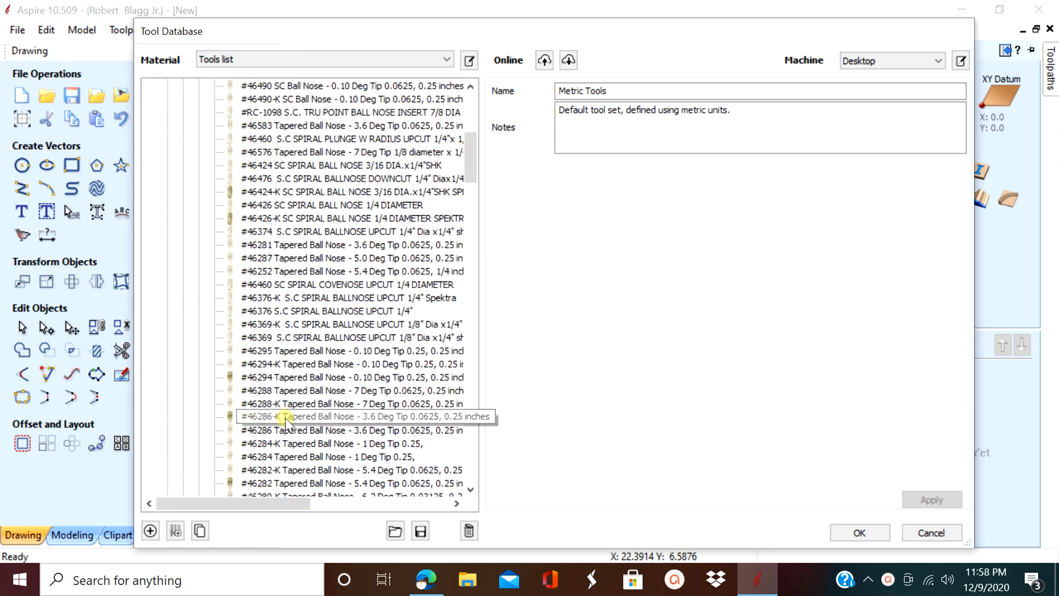
{"action": "scroll", "coordinate": [286, 418], "scroll_direction": "down", "scroll_amount": 5}
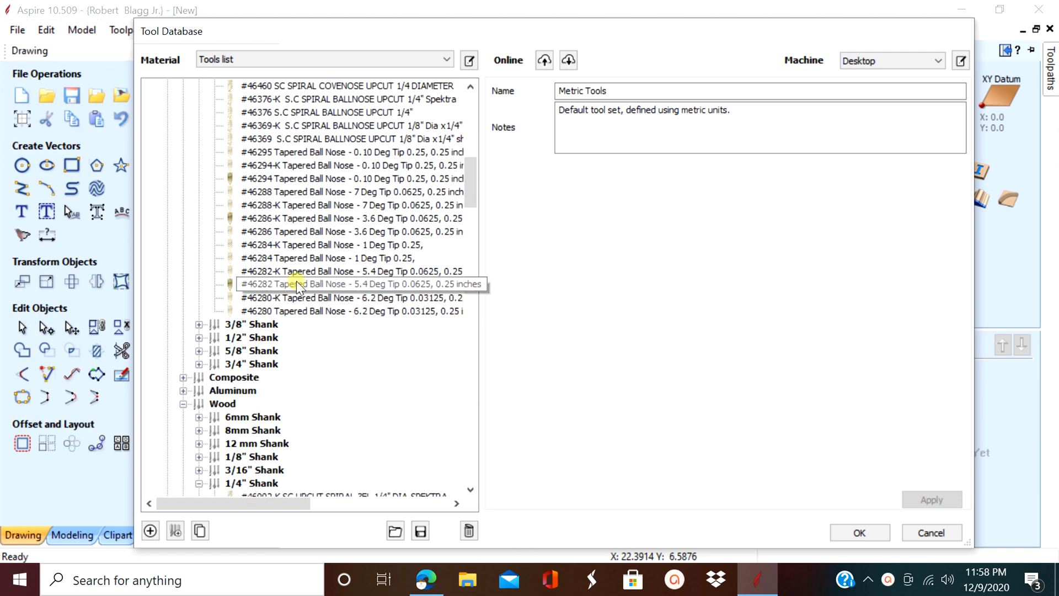
{"action": "left_click", "coordinate": [297, 283]}
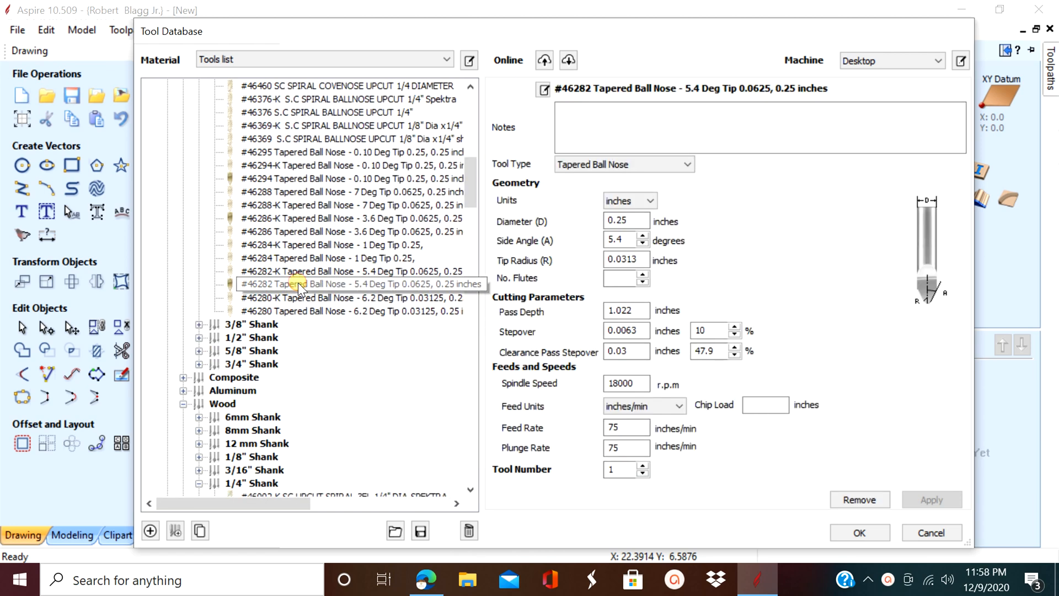
Display the settings of the #46348 SC Downcut Spiral 1/4" end mill in the Wood 1/4" Shank group.
{"action": "scroll", "coordinate": [376, 357], "scroll_direction": "down", "scroll_amount": 6}
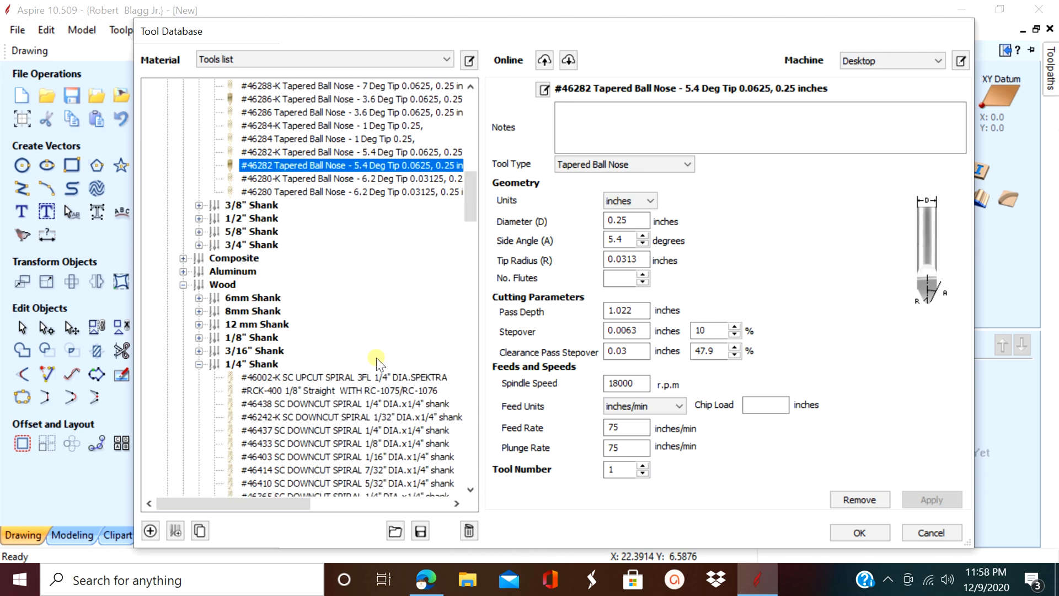
{"action": "scroll", "coordinate": [376, 358], "scroll_direction": "down", "scroll_amount": 2}
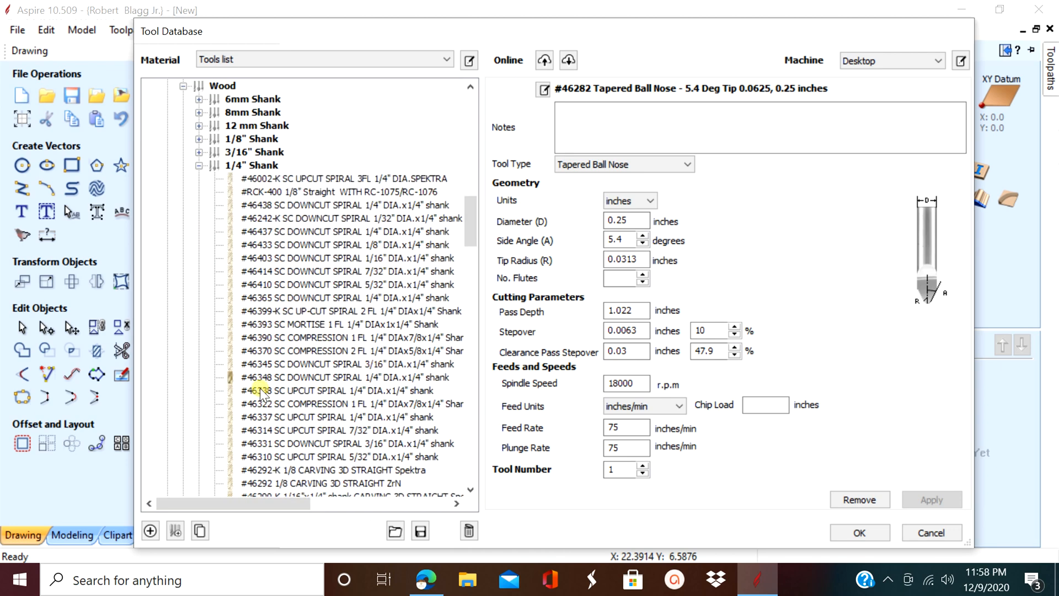
{"action": "left_click", "coordinate": [270, 375]}
Display the settings of the #45704 90° V Groove 1/2 diameter bit in the V-Bit 1/4" Shank group.
{"action": "scroll", "coordinate": [309, 365], "scroll_direction": "down", "scroll_amount": 10}
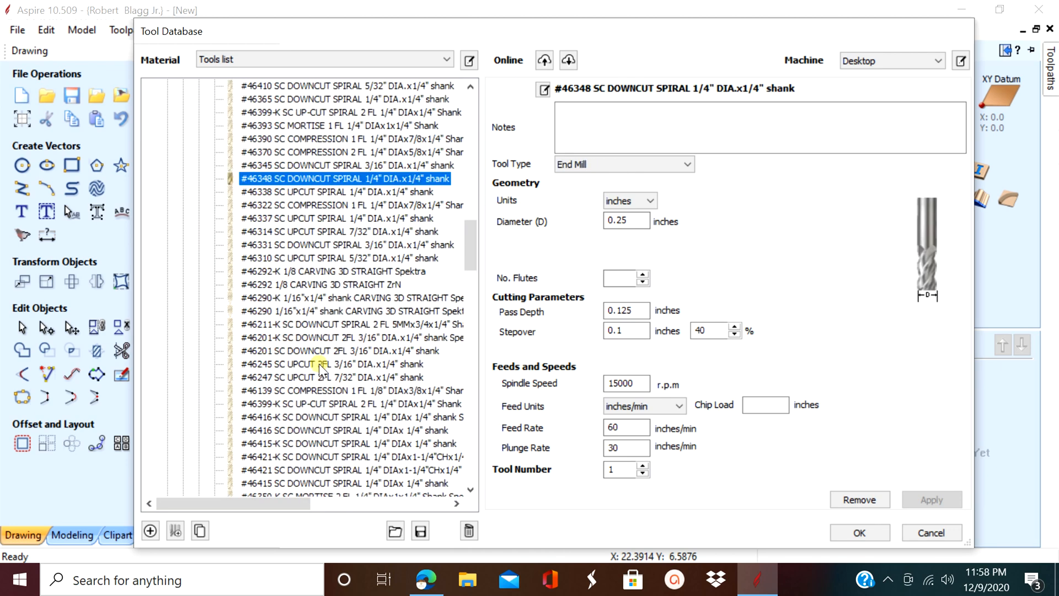
{"action": "scroll", "coordinate": [324, 317], "scroll_direction": "down", "scroll_amount": 1}
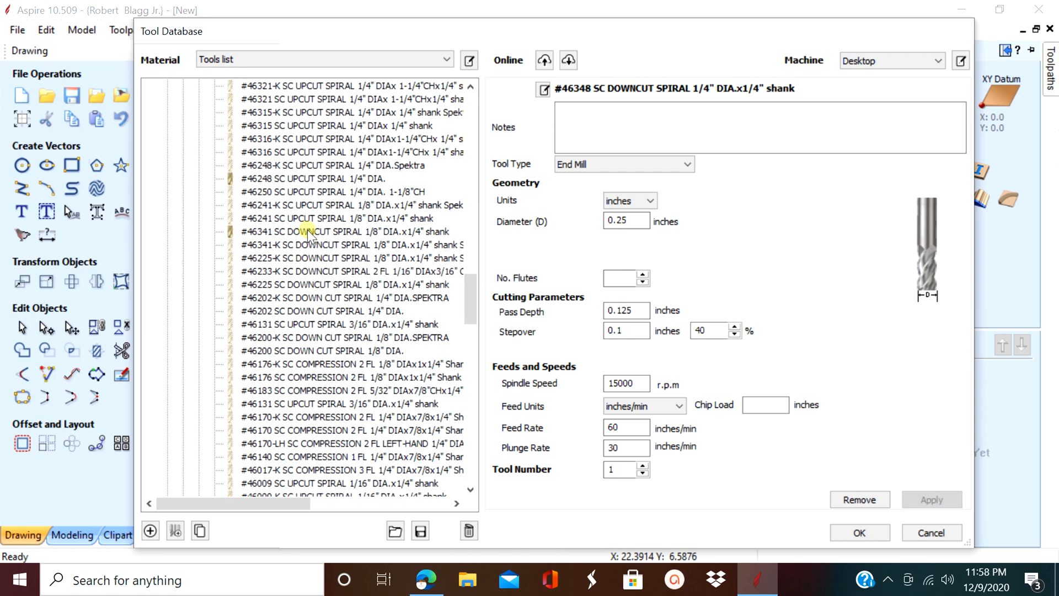
{"action": "scroll", "coordinate": [306, 281], "scroll_direction": "down", "scroll_amount": 8}
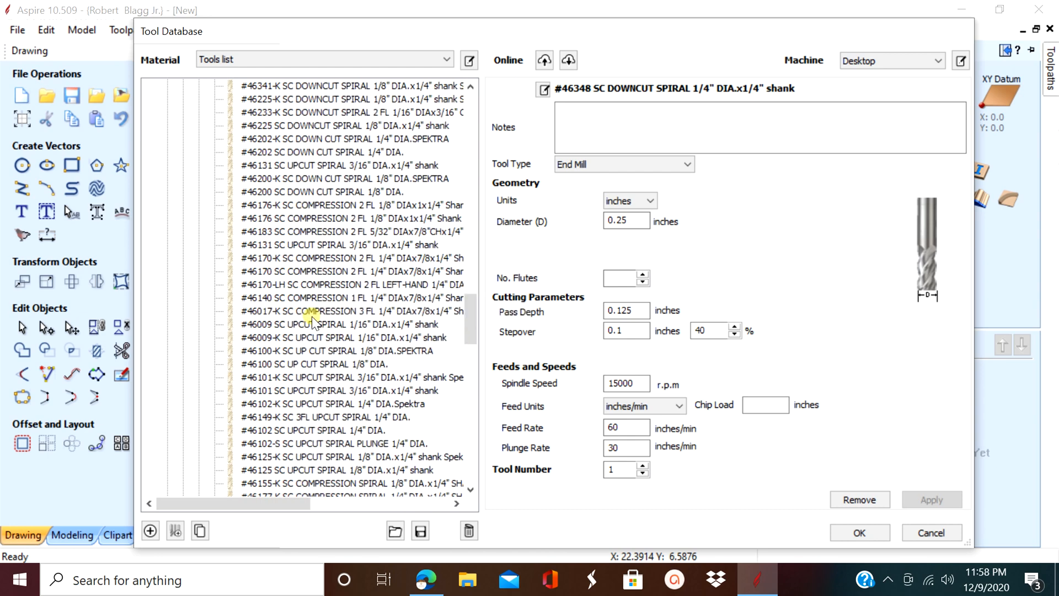
{"action": "scroll", "coordinate": [281, 375], "scroll_direction": "down", "scroll_amount": 18}
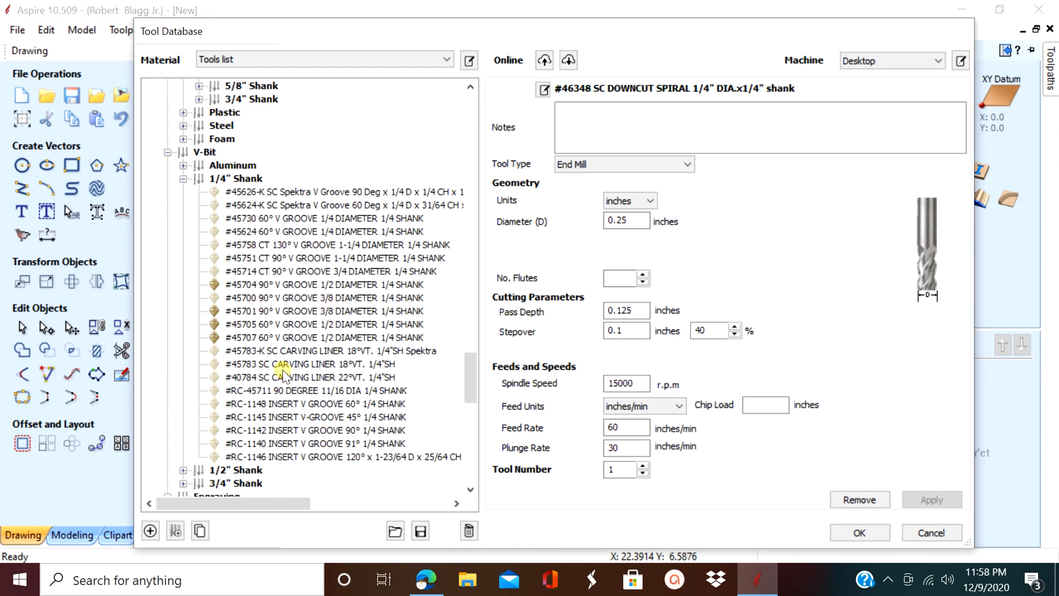
{"action": "scroll", "coordinate": [286, 375], "scroll_direction": "down", "scroll_amount": 7}
{"action": "scroll", "coordinate": [331, 441], "scroll_direction": "up", "scroll_amount": 15}
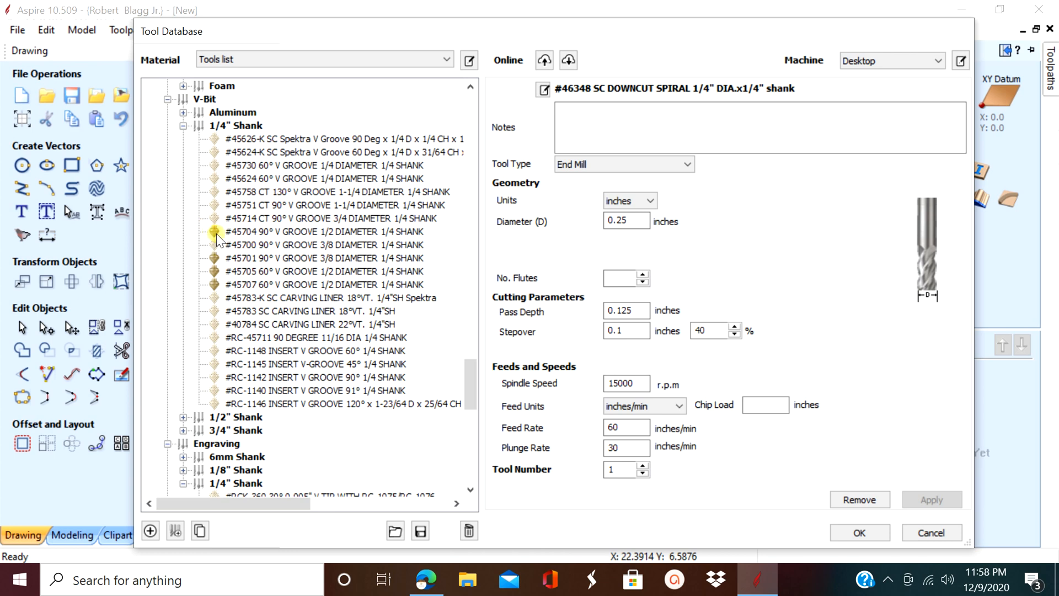
{"action": "left_click", "coordinate": [250, 232]}
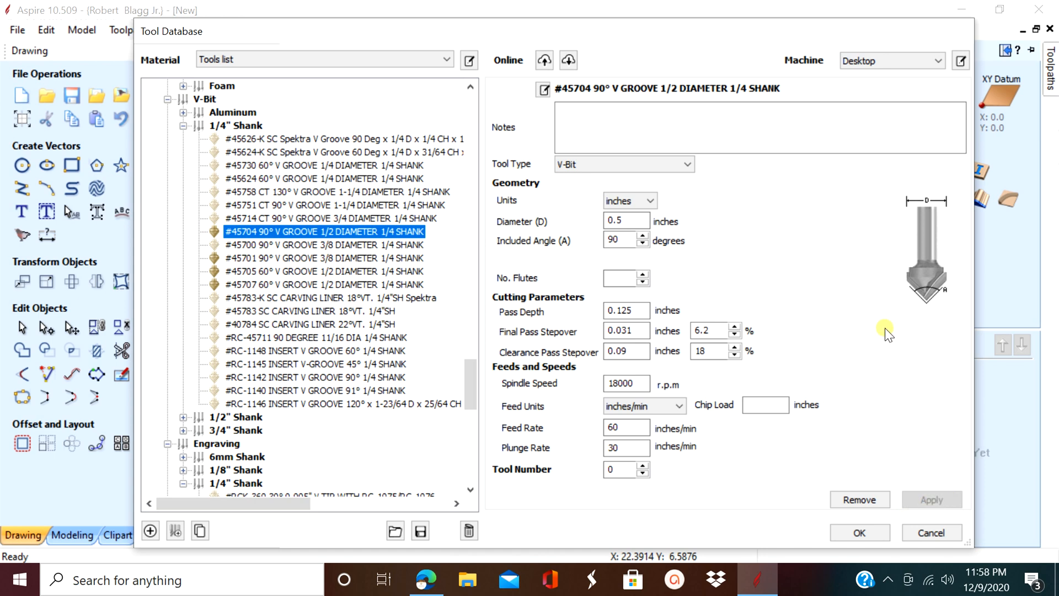
Upload the tool database to the online server, overwriting the previously uploaded copy.
{"action": "left_click", "coordinate": [544, 59]}
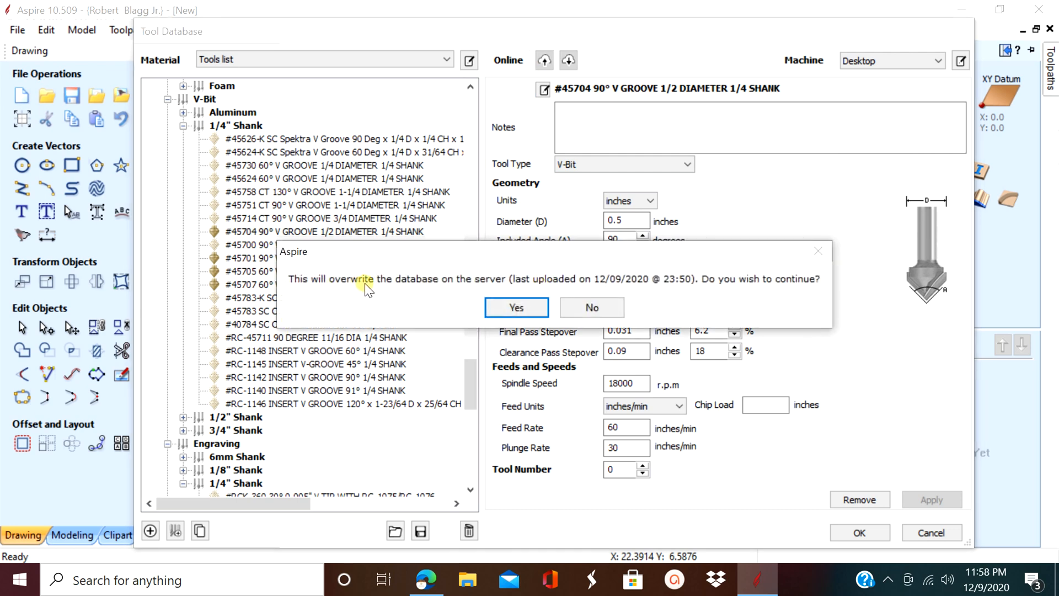
{"action": "left_click", "coordinate": [508, 307]}
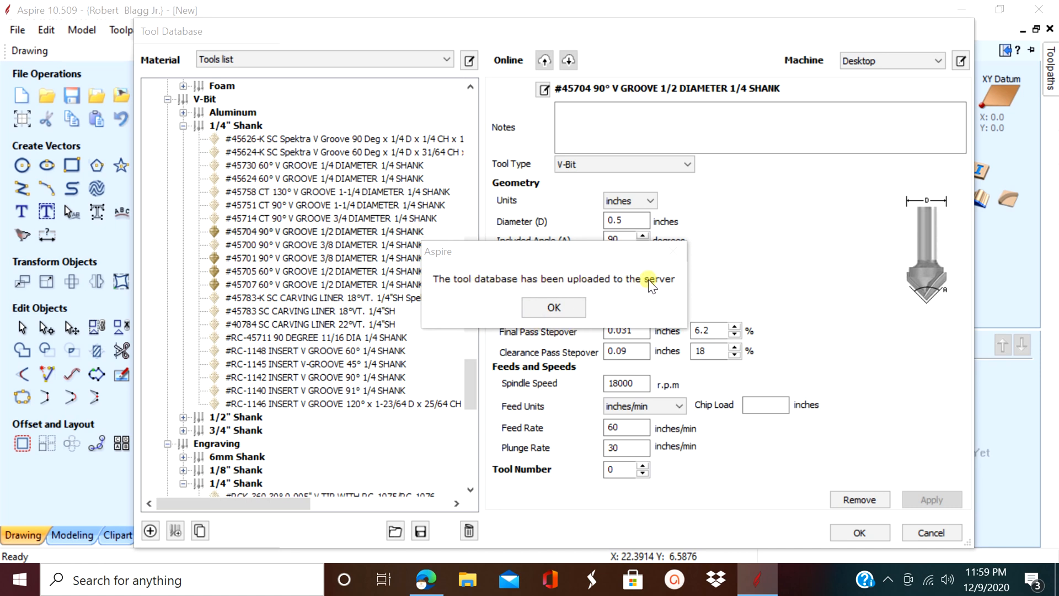
{"action": "left_click", "coordinate": [552, 306]}
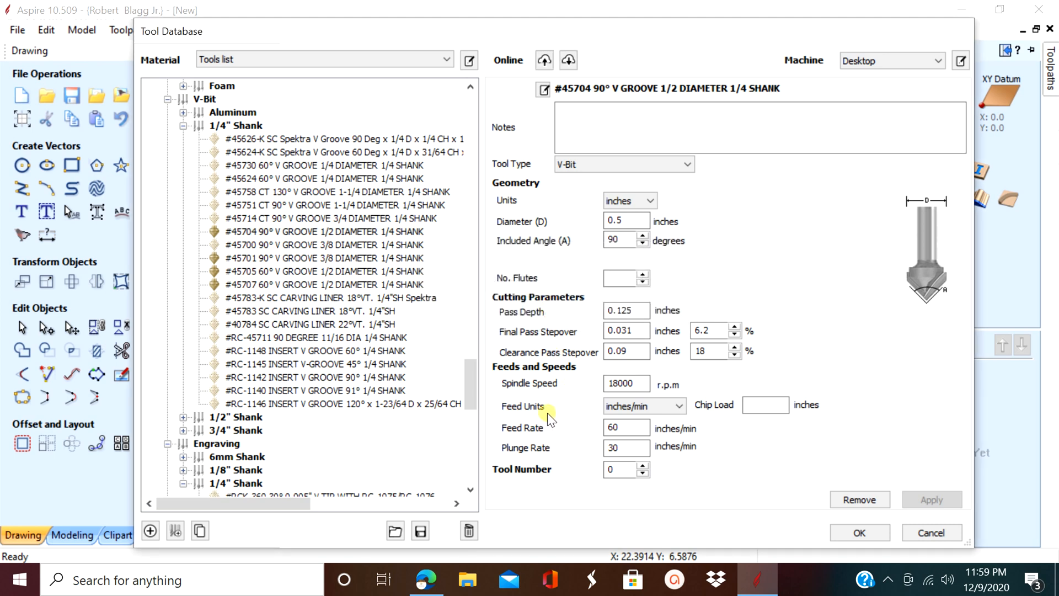
{"action": "left_click", "coordinate": [570, 61]}
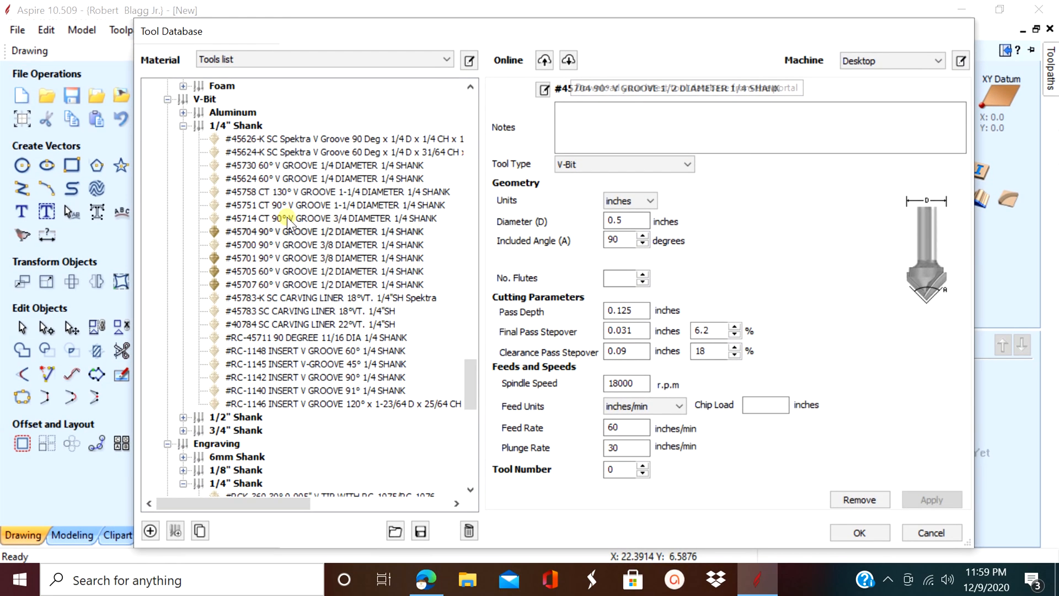
{"action": "scroll", "coordinate": [222, 476], "scroll_direction": "down", "scroll_amount": 6}
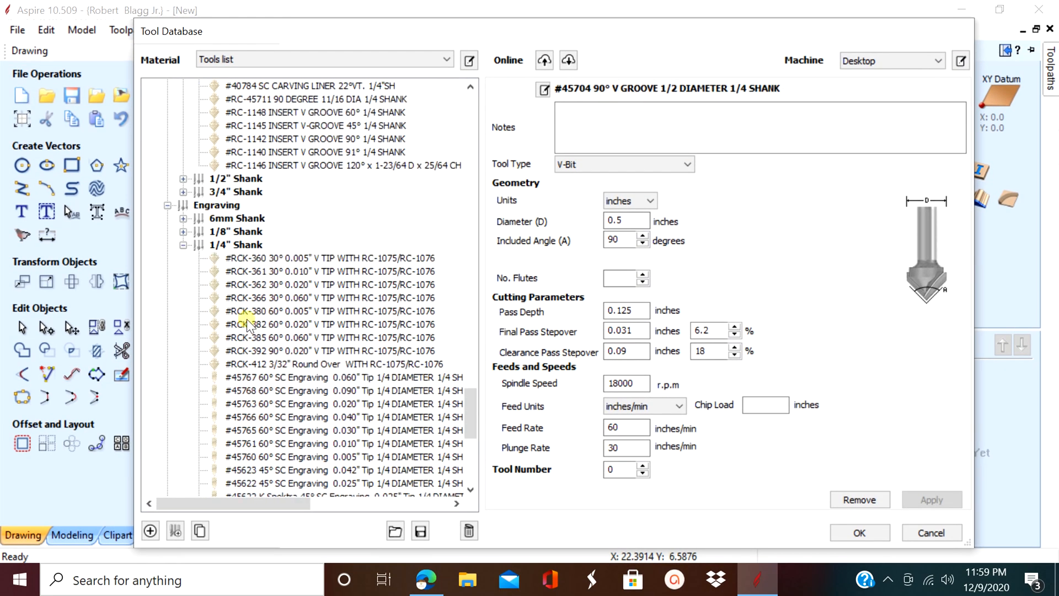
{"action": "scroll", "coordinate": [308, 346], "scroll_direction": "down", "scroll_amount": 5}
{"action": "scroll", "coordinate": [275, 349], "scroll_direction": "up", "scroll_amount": 10}
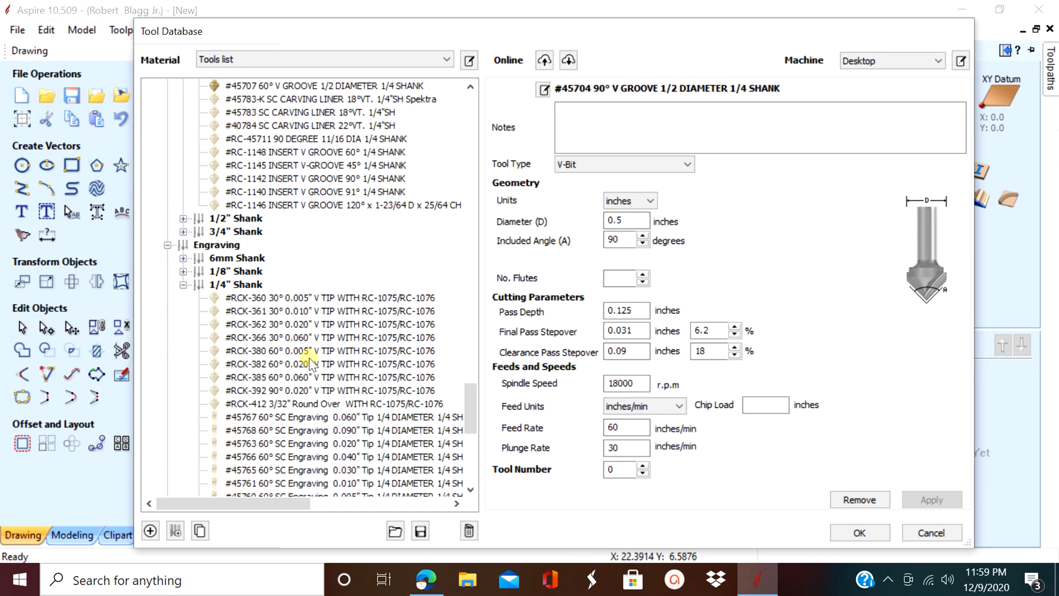
{"action": "left_click_drag", "start_coordinate": [471, 373], "coordinate": [493, 92]}
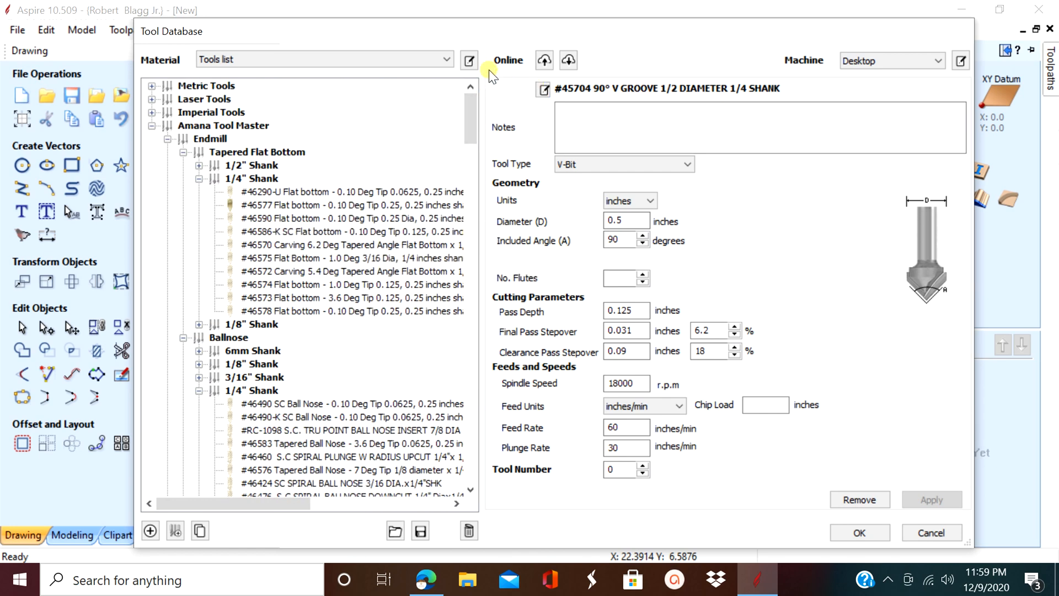
Delete the Softwood material and its cutting data in the tool database's material management.
{"action": "left_click", "coordinate": [447, 57]}
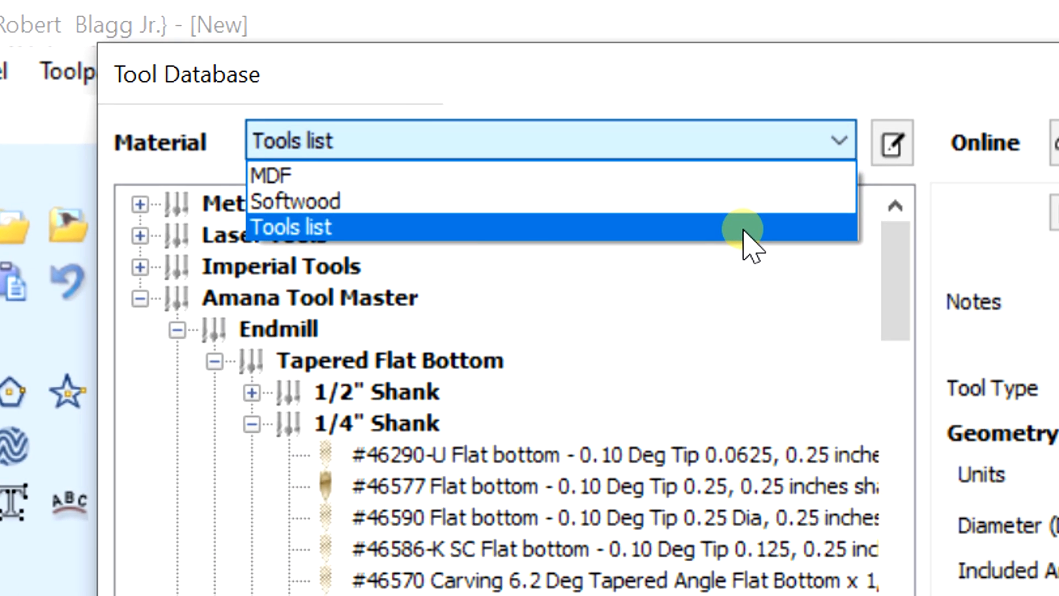
{"action": "left_click", "coordinate": [888, 142]}
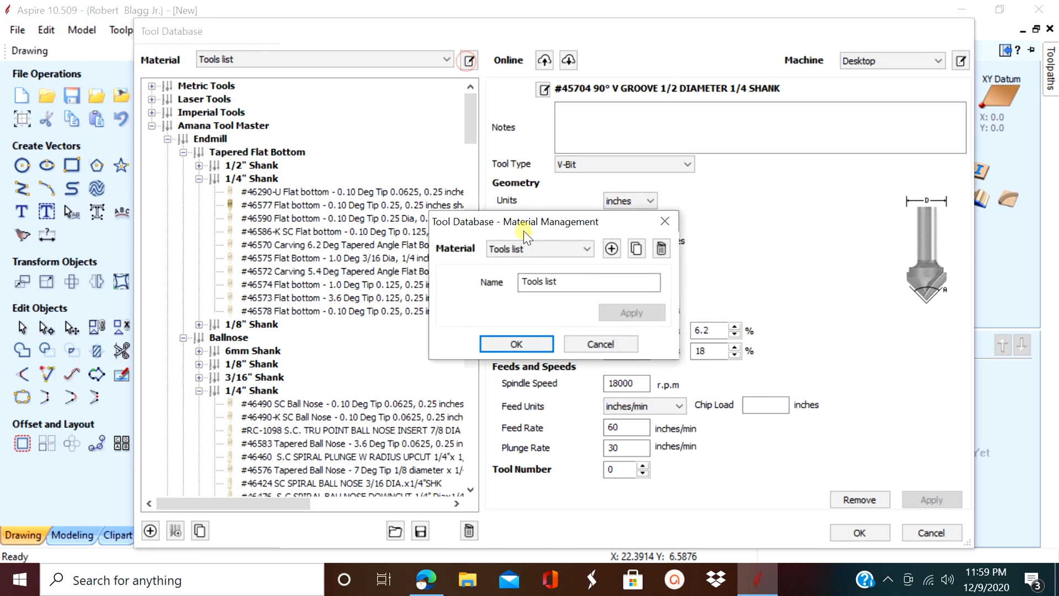
{"action": "left_click", "coordinate": [580, 248]}
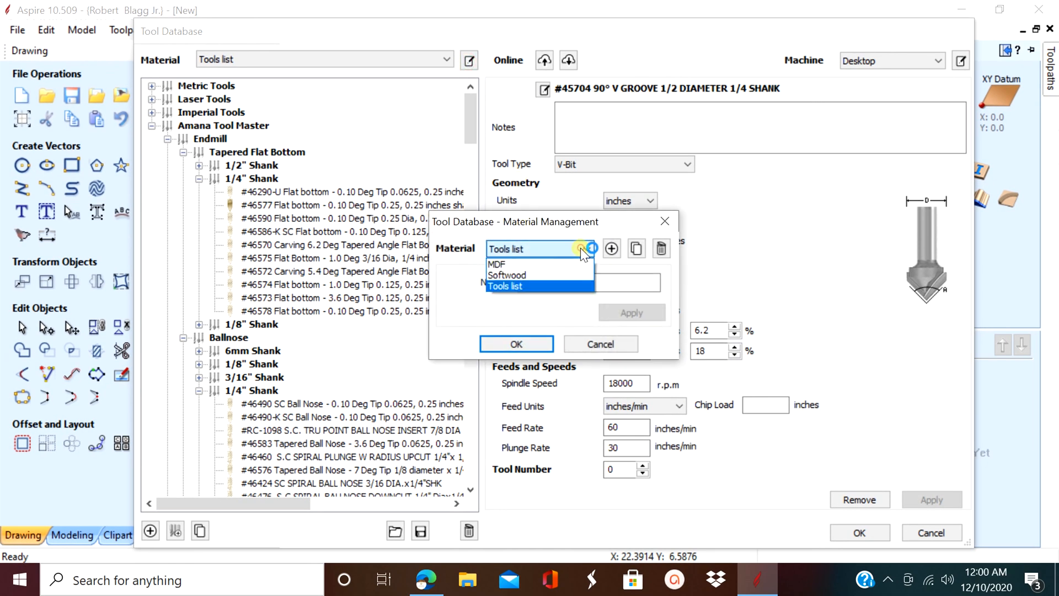
{"action": "left_click", "coordinate": [550, 272]}
{"action": "left_click", "coordinate": [662, 246]}
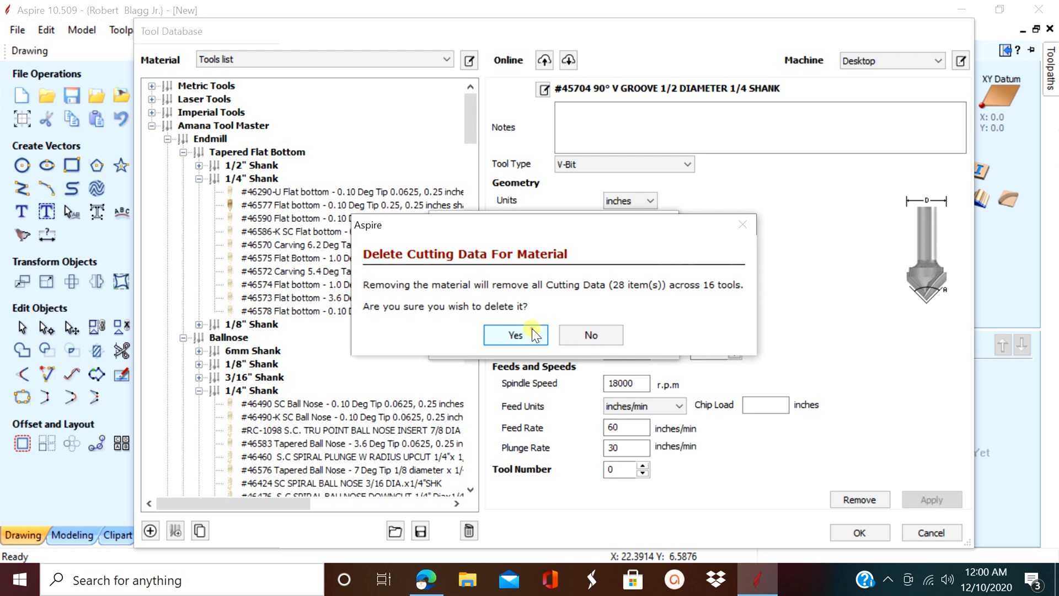
{"action": "left_click", "coordinate": [532, 329]}
Add a new material named "Tool List Softwood" to the tool database and apply it.
{"action": "left_click", "coordinate": [586, 247]}
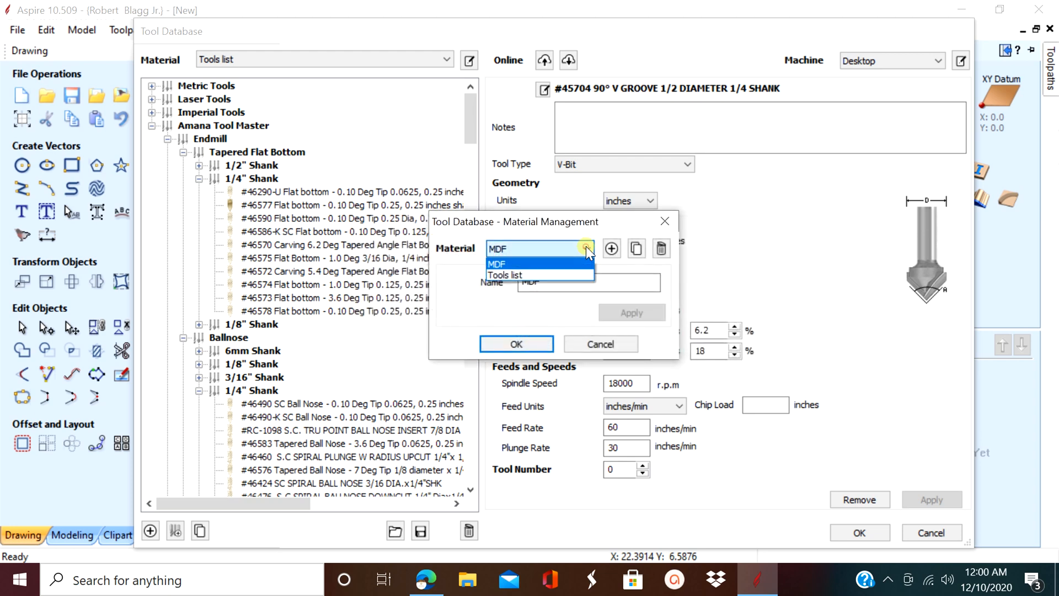
{"action": "left_click", "coordinate": [566, 274]}
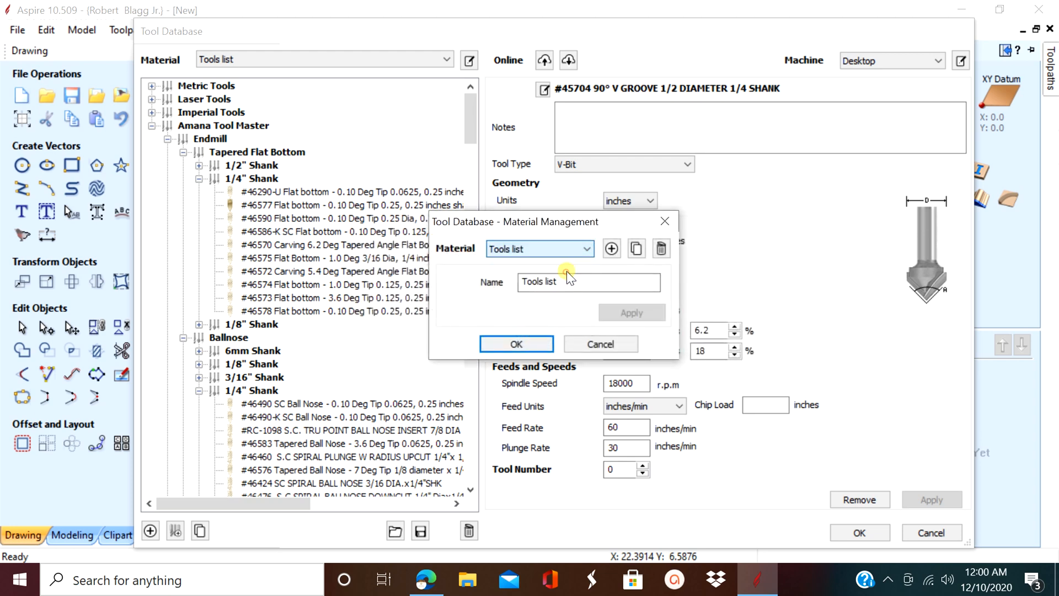
{"action": "left_click", "coordinate": [610, 249]}
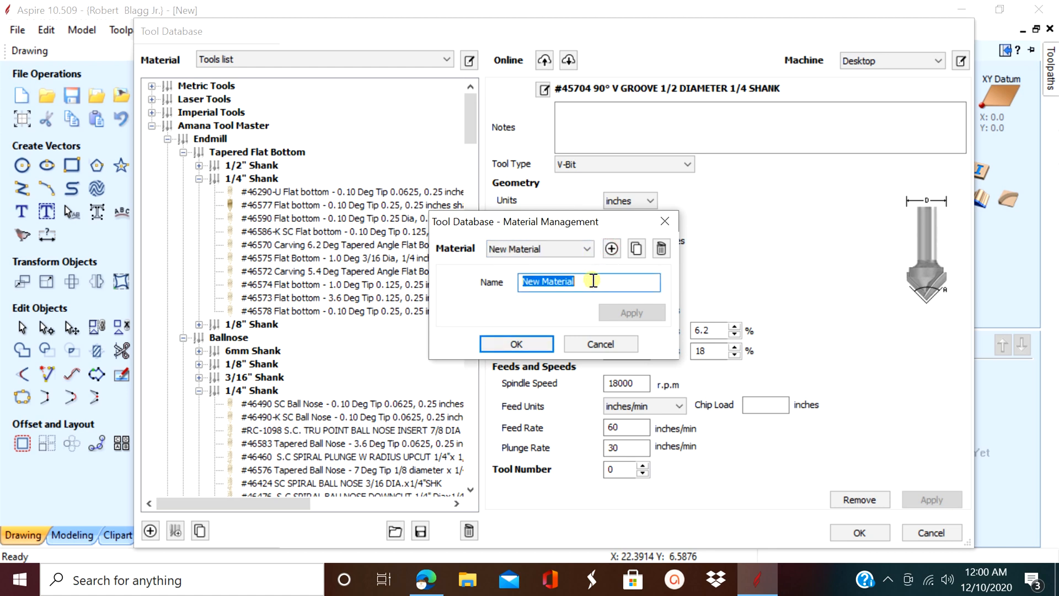
{"action": "left_click_drag", "start_coordinate": [592, 281], "coordinate": [478, 278]}
{"action": "type", "text": "Tool Li"}
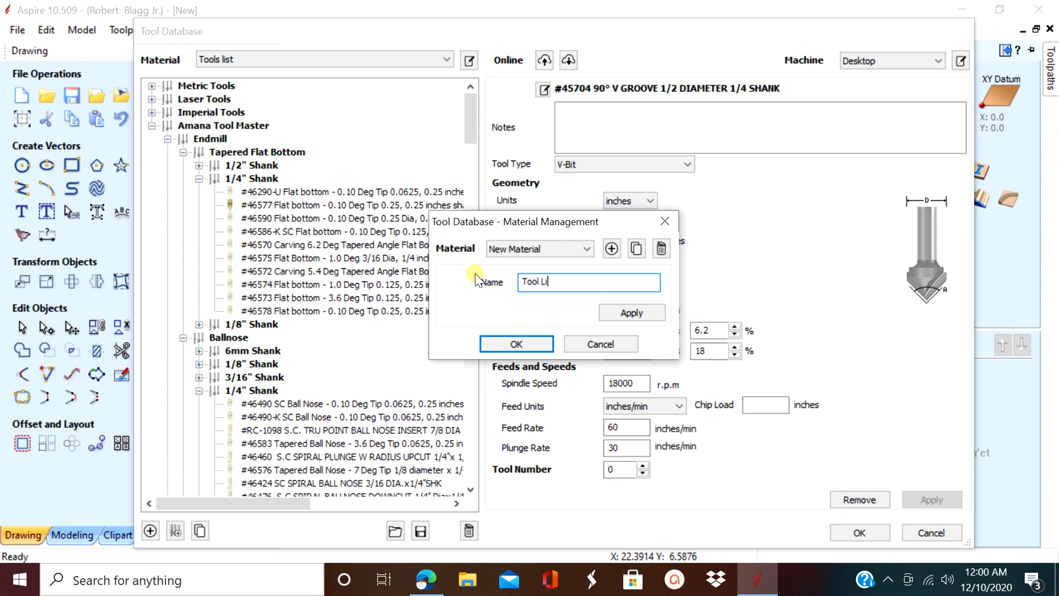
{"action": "type", "text": "st So"}
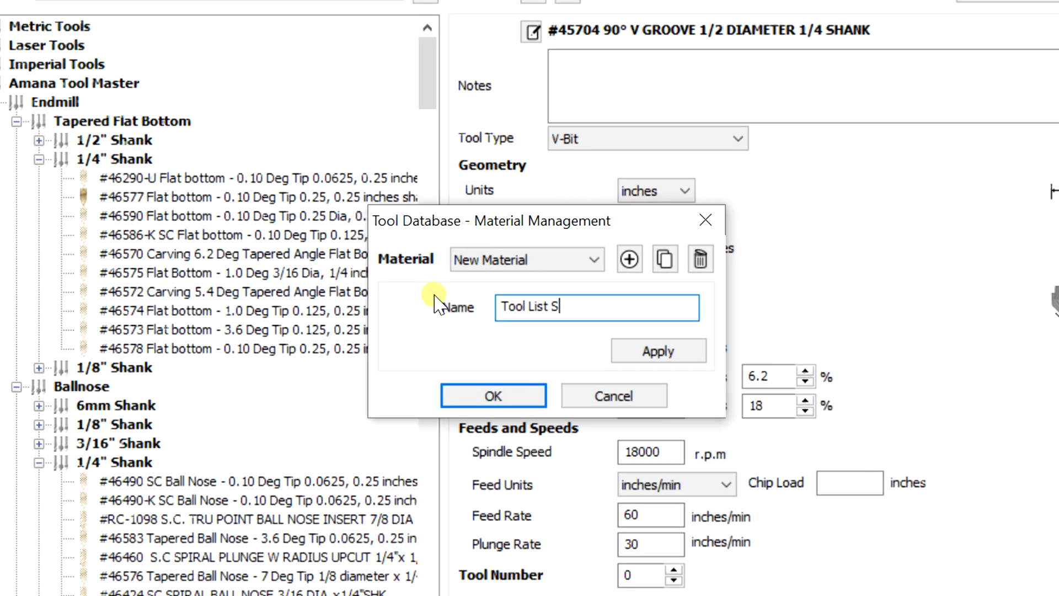
{"action": "type", "text": "f"}
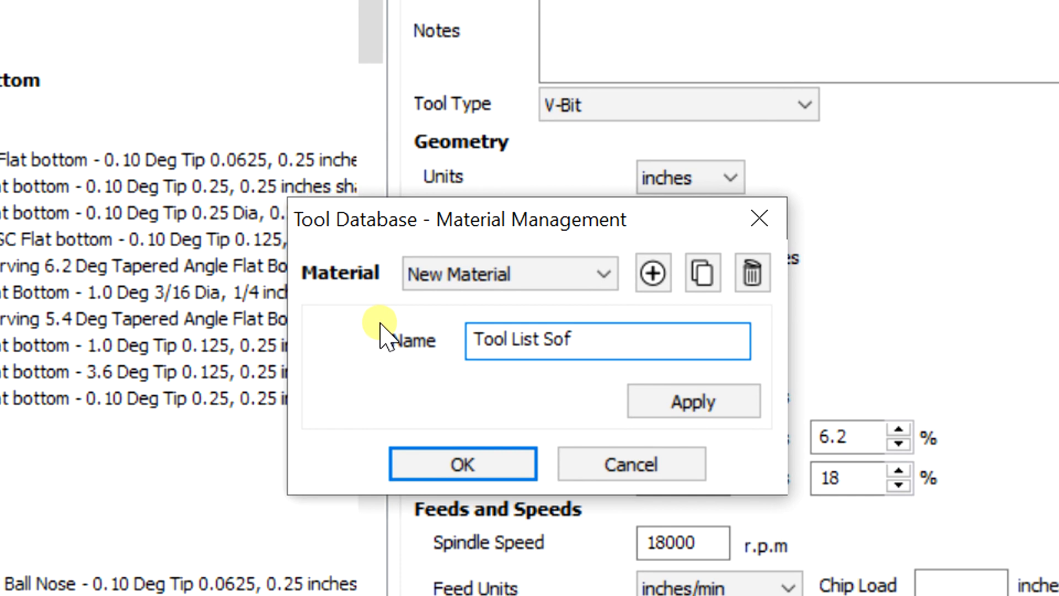
{"action": "type", "text": "twood"}
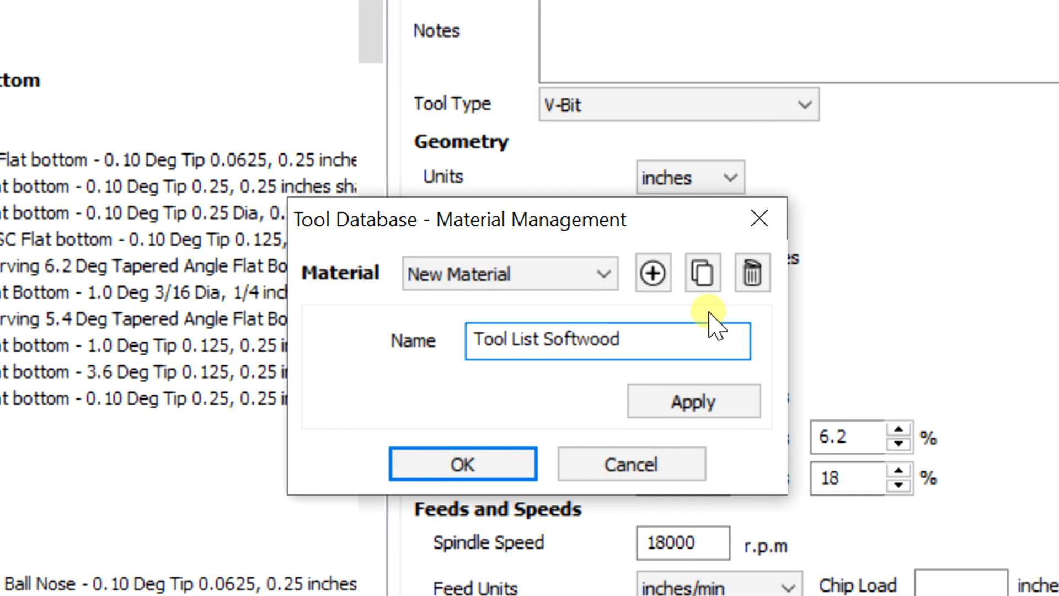
{"action": "left_click", "coordinate": [713, 404]}
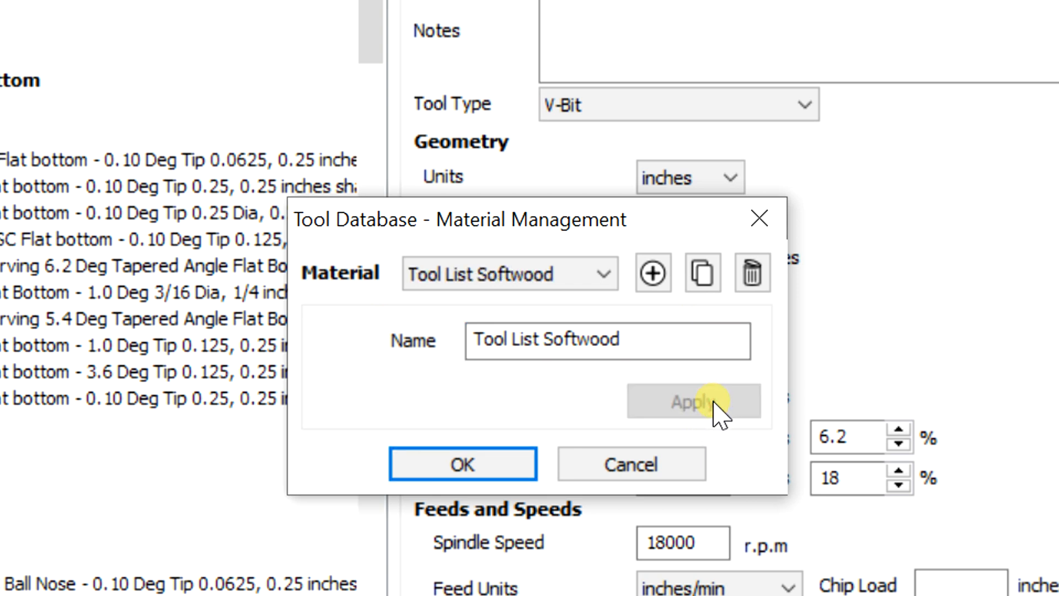
{"action": "left_click", "coordinate": [494, 458]}
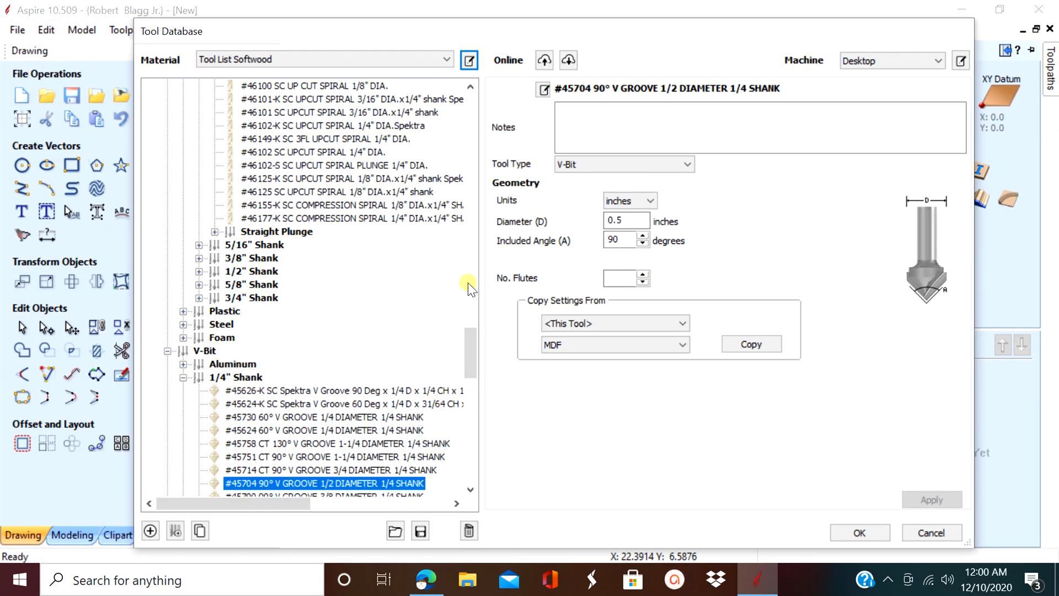
Look through the tool tree under the Tool List Softwood material, switch to Tools list and look through its tools.
{"action": "scroll", "coordinate": [459, 205], "scroll_direction": "up", "scroll_amount": 4}
{"action": "scroll", "coordinate": [405, 203], "scroll_direction": "up", "scroll_amount": 15}
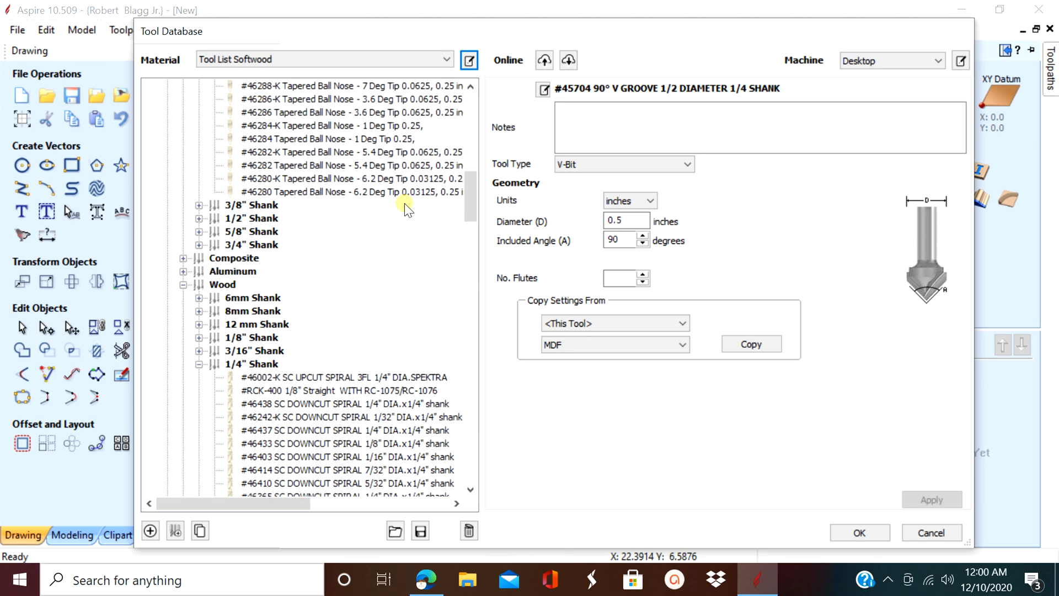
{"action": "scroll", "coordinate": [395, 216], "scroll_direction": "up", "scroll_amount": 10}
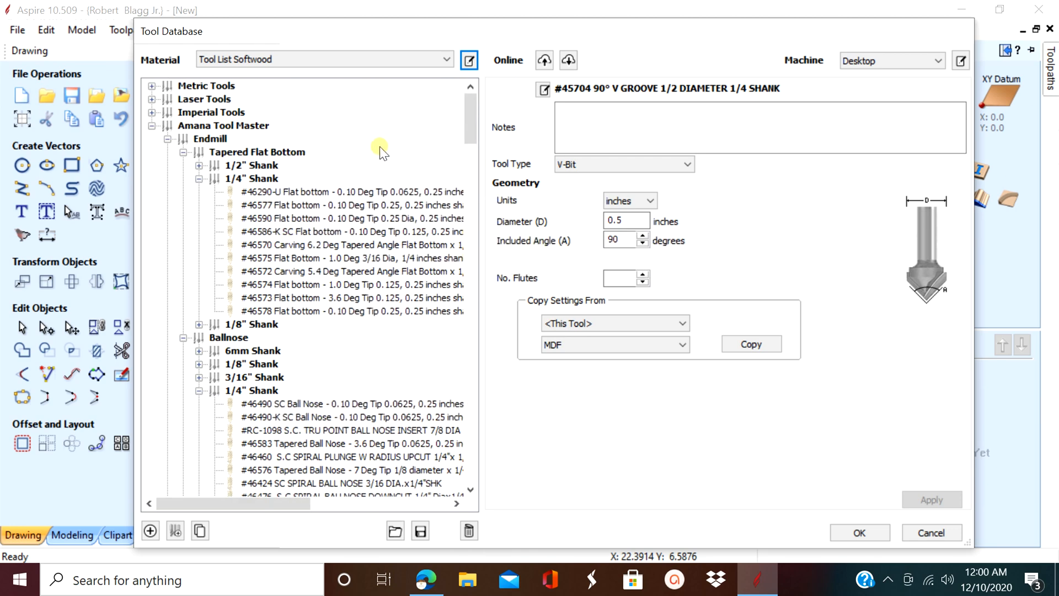
{"action": "left_click", "coordinate": [400, 60]}
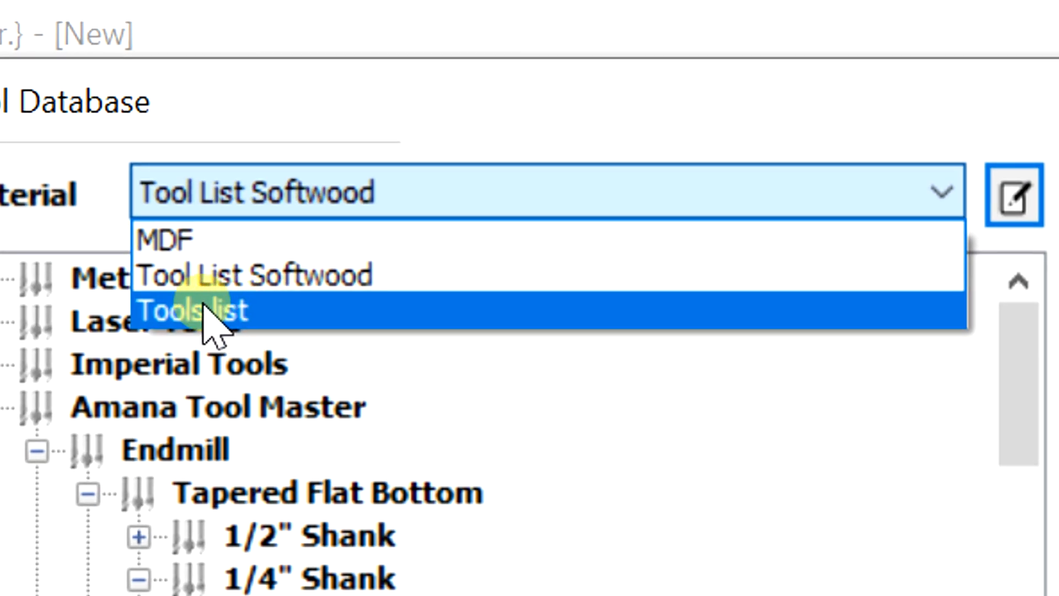
{"action": "left_click", "coordinate": [276, 316]}
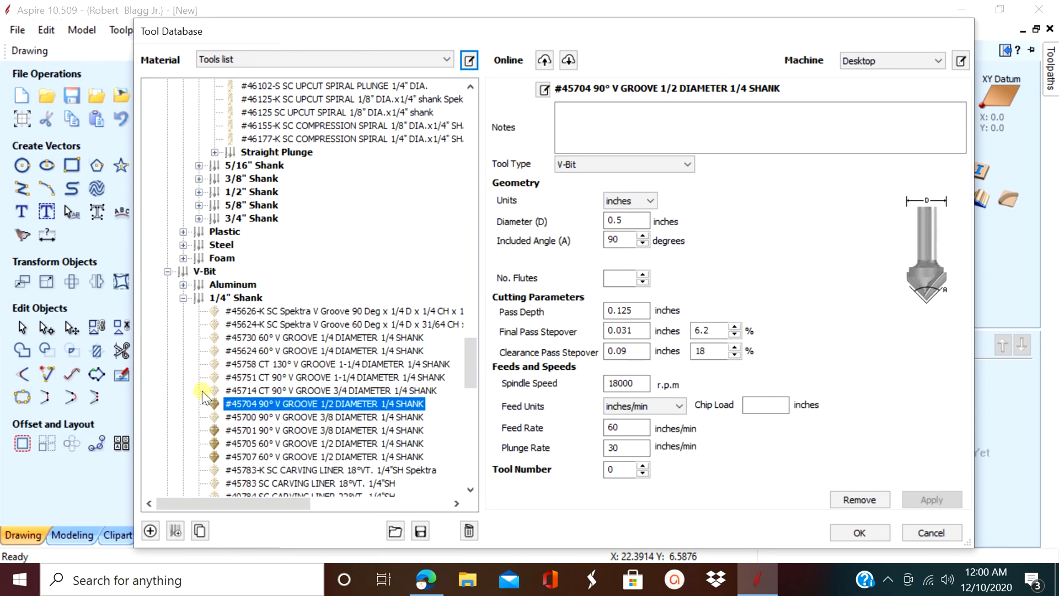
{"action": "scroll", "coordinate": [247, 400], "scroll_direction": "up", "scroll_amount": 9}
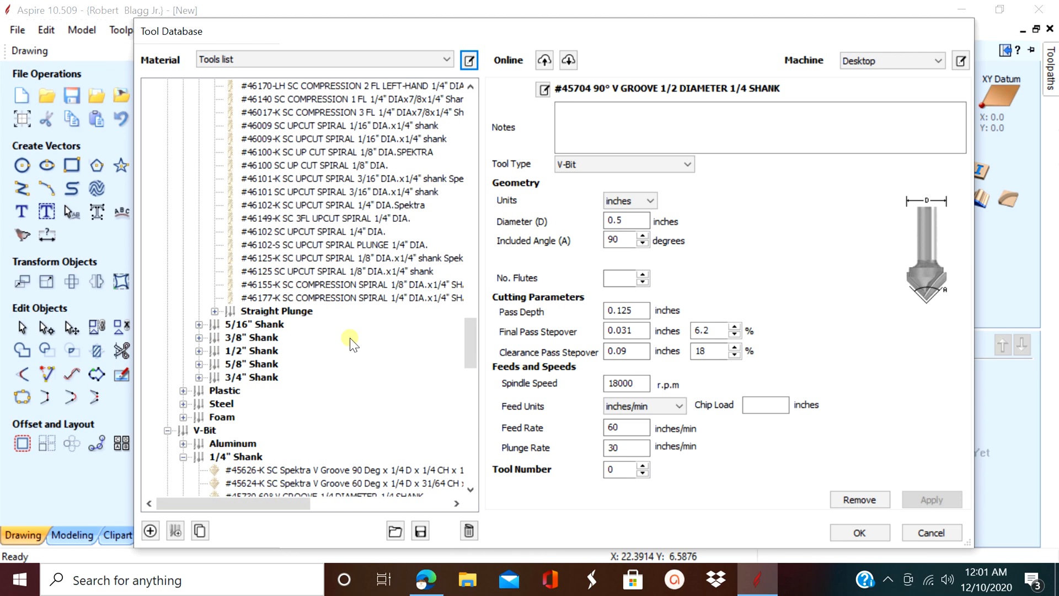
Rename the MDF material as "Master Tool List" in the material management.
{"action": "left_click", "coordinate": [384, 57]}
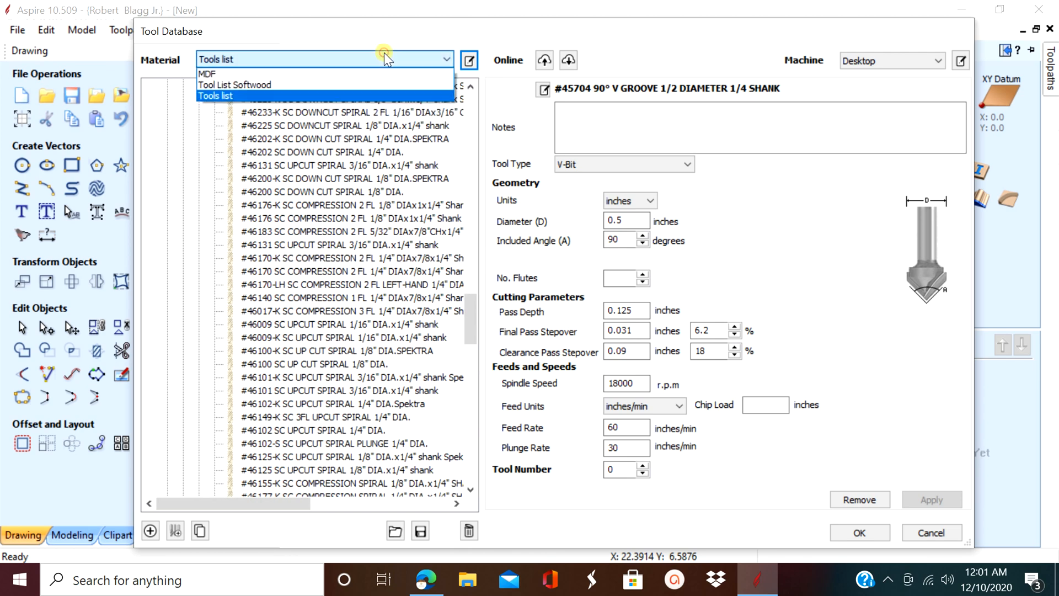
{"action": "left_click", "coordinate": [348, 73]}
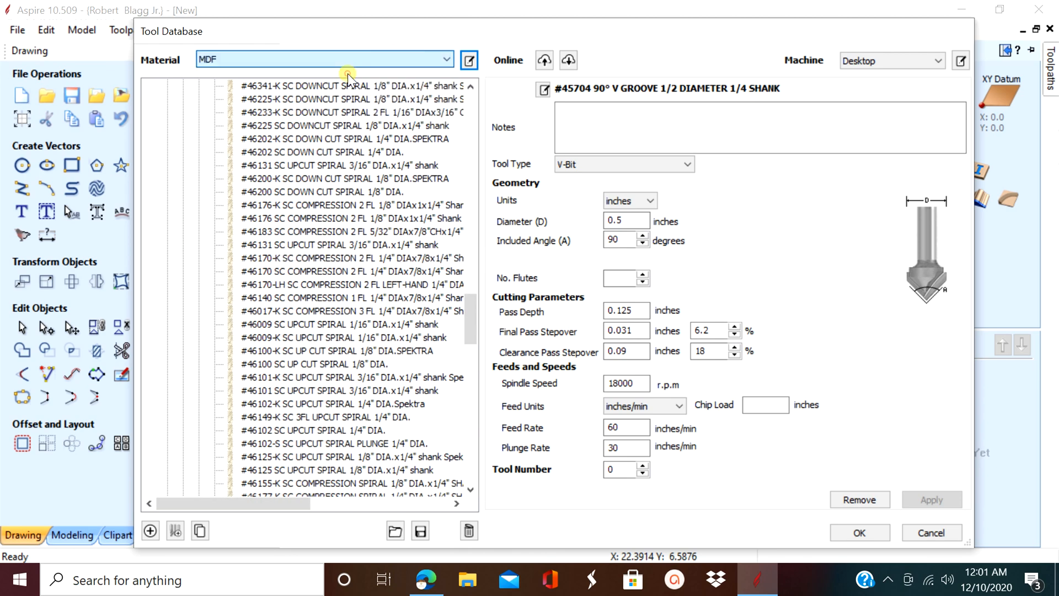
{"action": "left_click", "coordinate": [470, 60]}
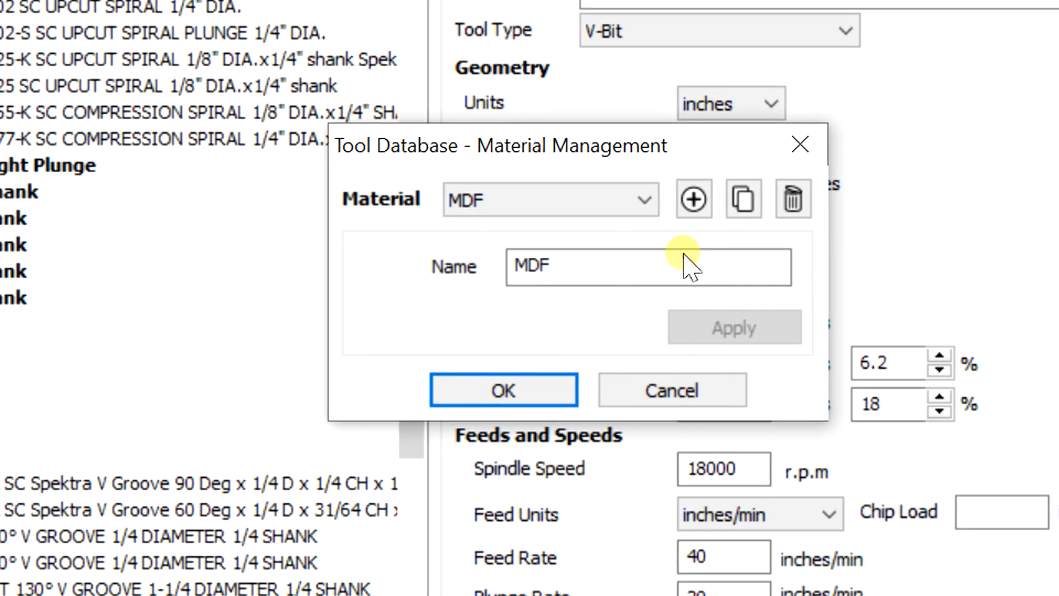
{"action": "left_click", "coordinate": [594, 280]}
{"action": "left_click_drag", "start_coordinate": [595, 273], "coordinate": [395, 267]}
{"action": "type", "text": "Mat"}
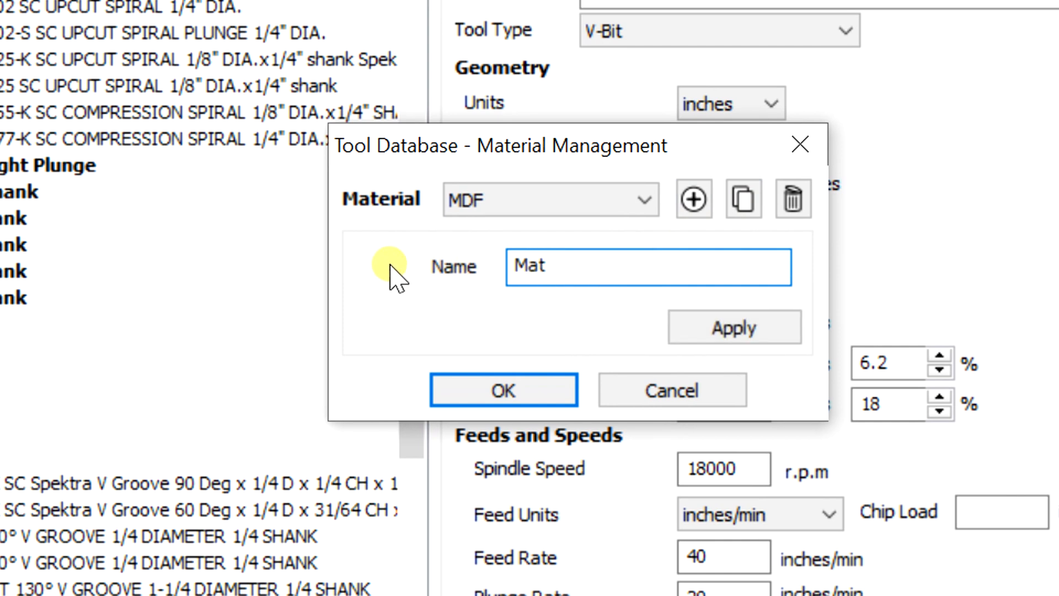
{"action": "key", "text": "BackSpace"}
{"action": "type", "text": "ster "}
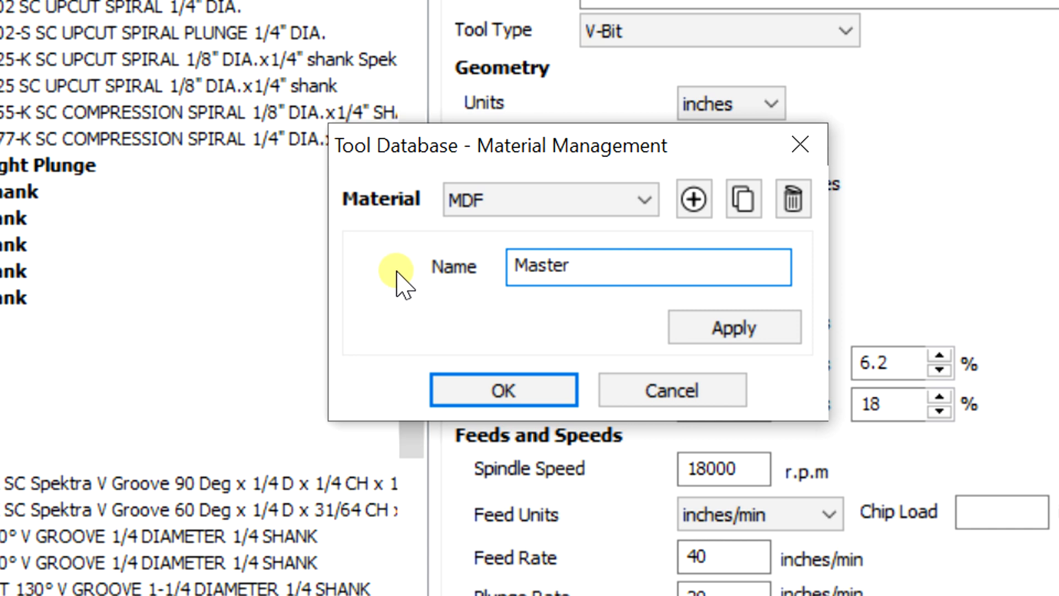
{"action": "type", "text": "Tool List"}
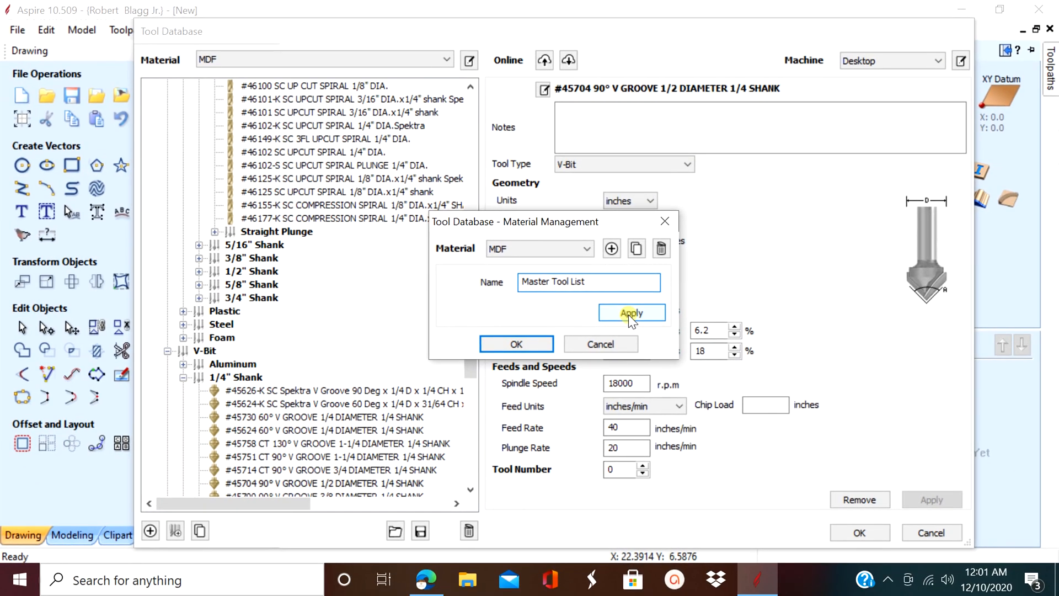
{"action": "left_click", "coordinate": [628, 314]}
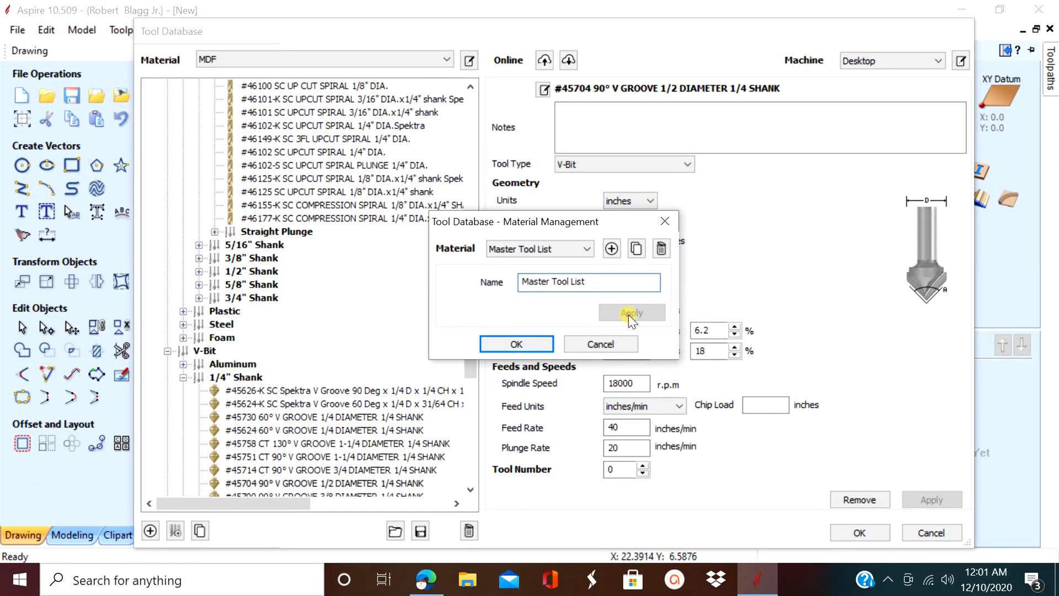
{"action": "left_click", "coordinate": [498, 342]}
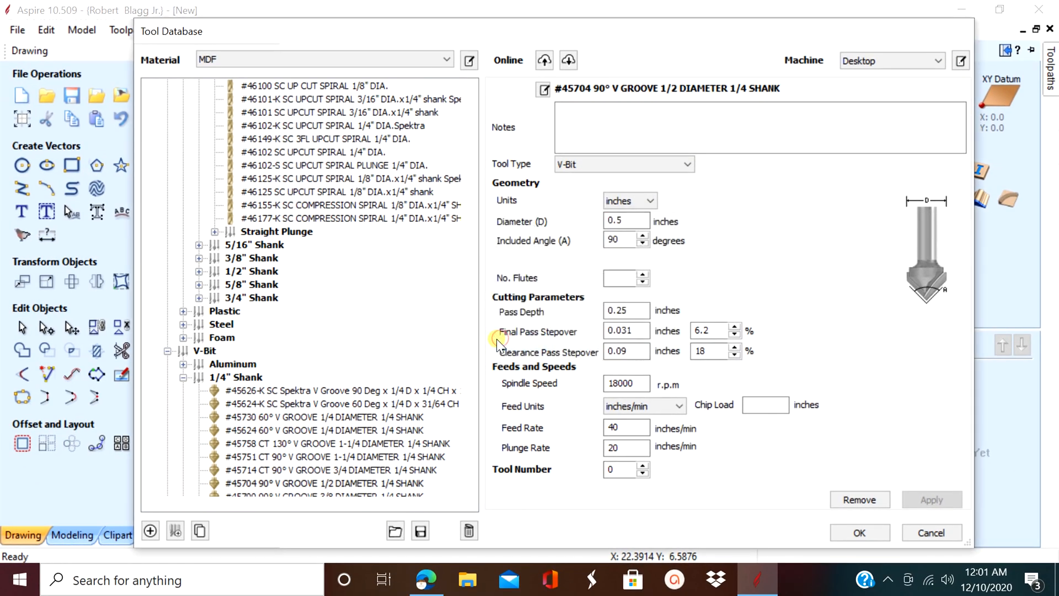
Examine which bits have cutting data under Master Tool List and compare them with those under Tools list.
{"action": "scroll", "coordinate": [406, 260], "scroll_direction": "up", "scroll_amount": 15}
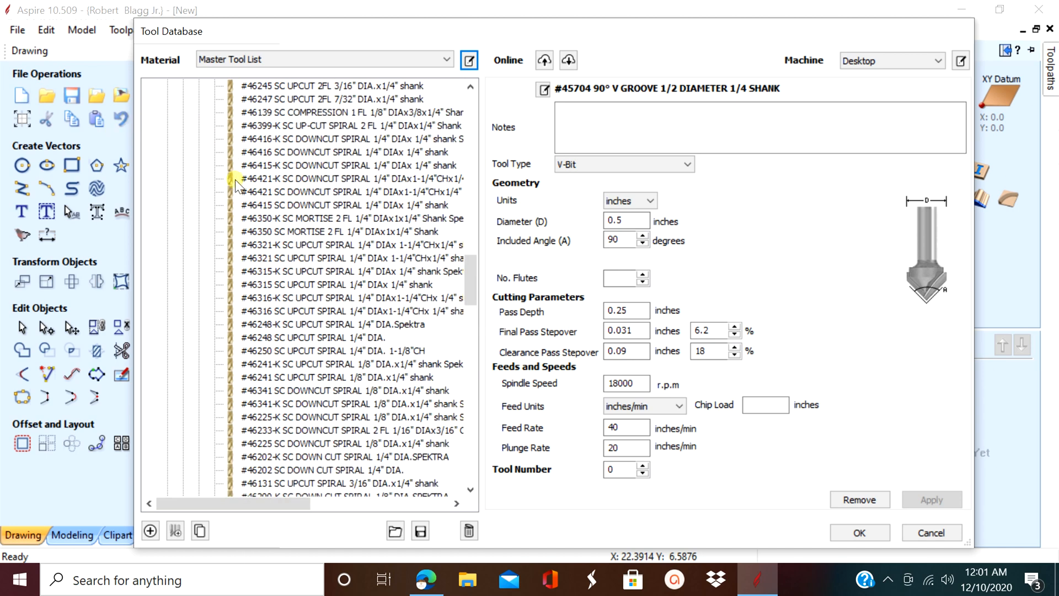
{"action": "scroll", "coordinate": [223, 278], "scroll_direction": "down", "scroll_amount": 4}
{"action": "scroll", "coordinate": [223, 278], "scroll_direction": "up", "scroll_amount": 15}
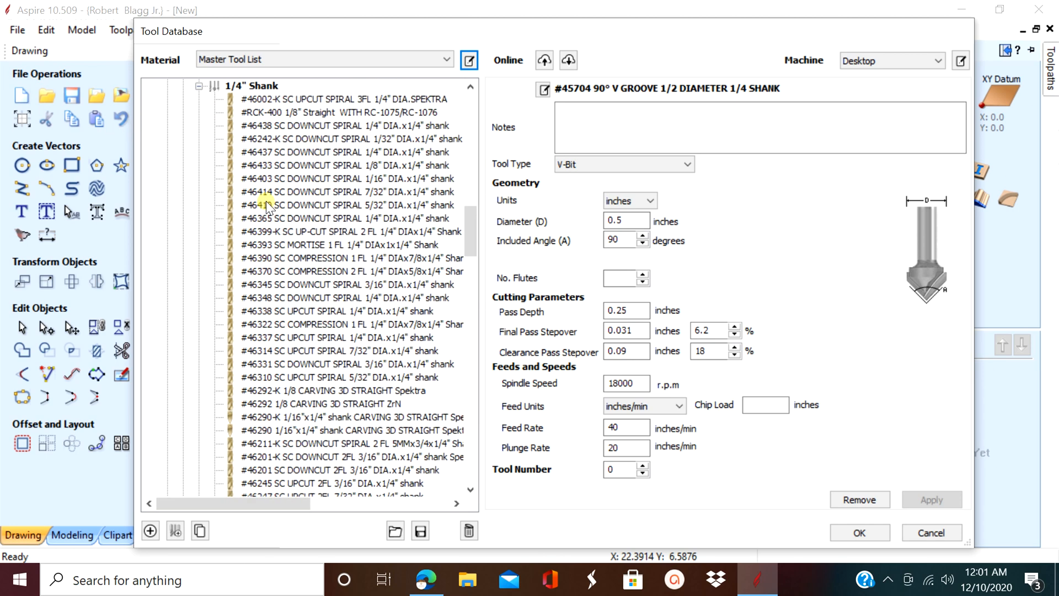
{"action": "scroll", "coordinate": [261, 312], "scroll_direction": "up", "scroll_amount": 4}
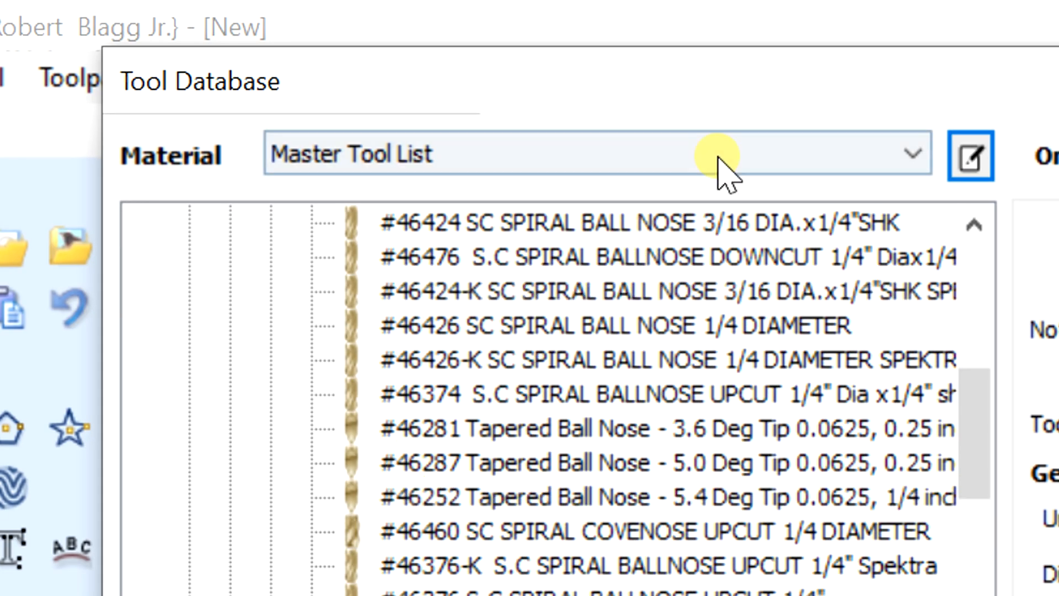
{"action": "left_click", "coordinate": [447, 60]}
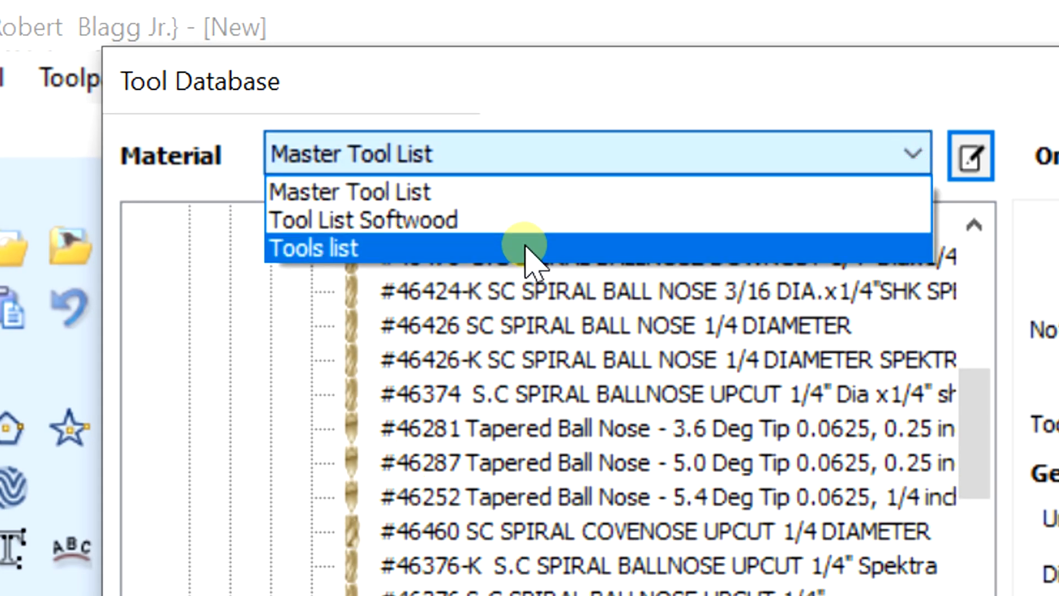
{"action": "left_click", "coordinate": [486, 253]}
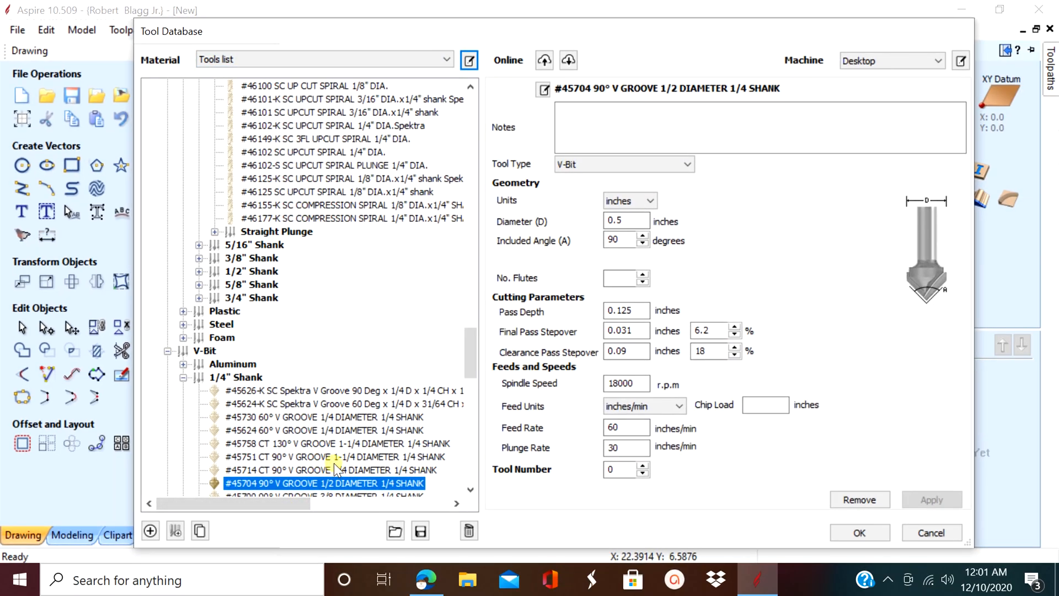
{"action": "scroll", "coordinate": [337, 447], "scroll_direction": "up", "scroll_amount": 15}
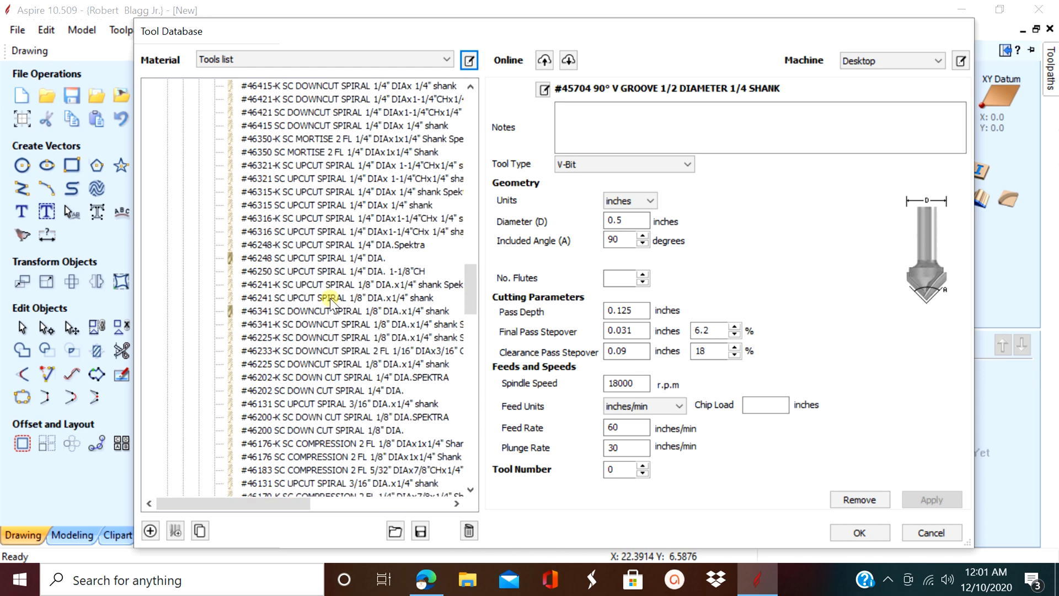
{"action": "scroll", "coordinate": [330, 298], "scroll_direction": "up", "scroll_amount": 12}
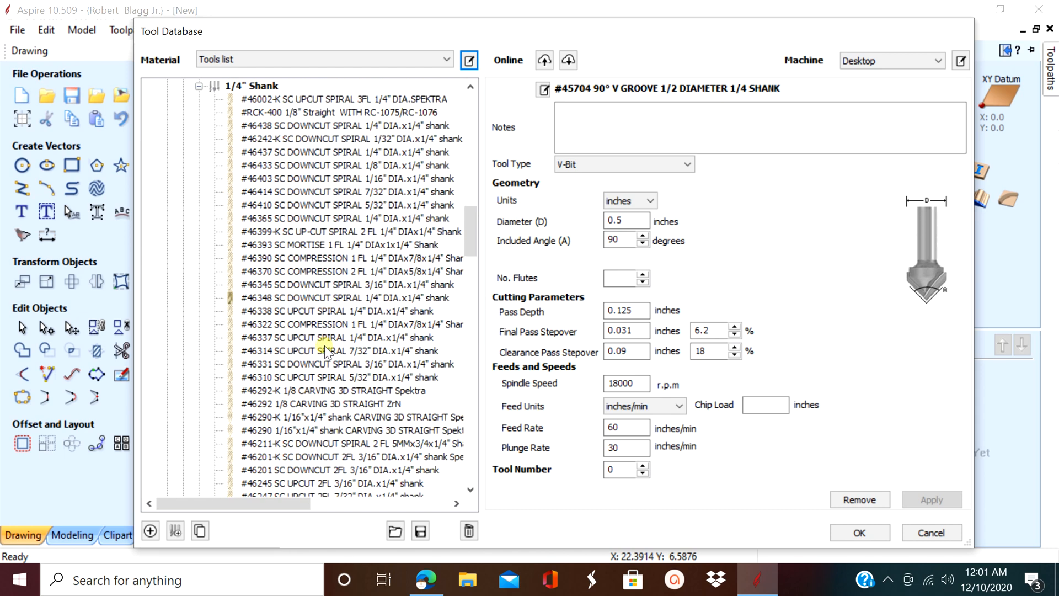
{"action": "scroll", "coordinate": [325, 345], "scroll_direction": "up", "scroll_amount": 5}
{"action": "scroll", "coordinate": [323, 352], "scroll_direction": "down", "scroll_amount": 5}
Rename the Tools list material as "Tools list Hardwood" in the material management.
{"action": "left_click", "coordinate": [448, 58]}
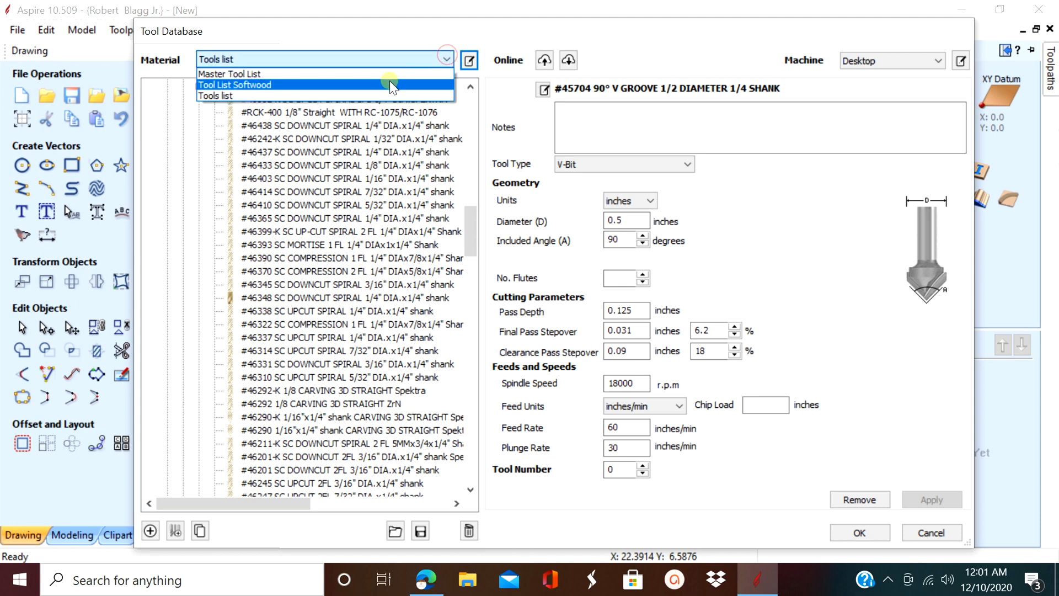
{"action": "left_click", "coordinate": [349, 94]}
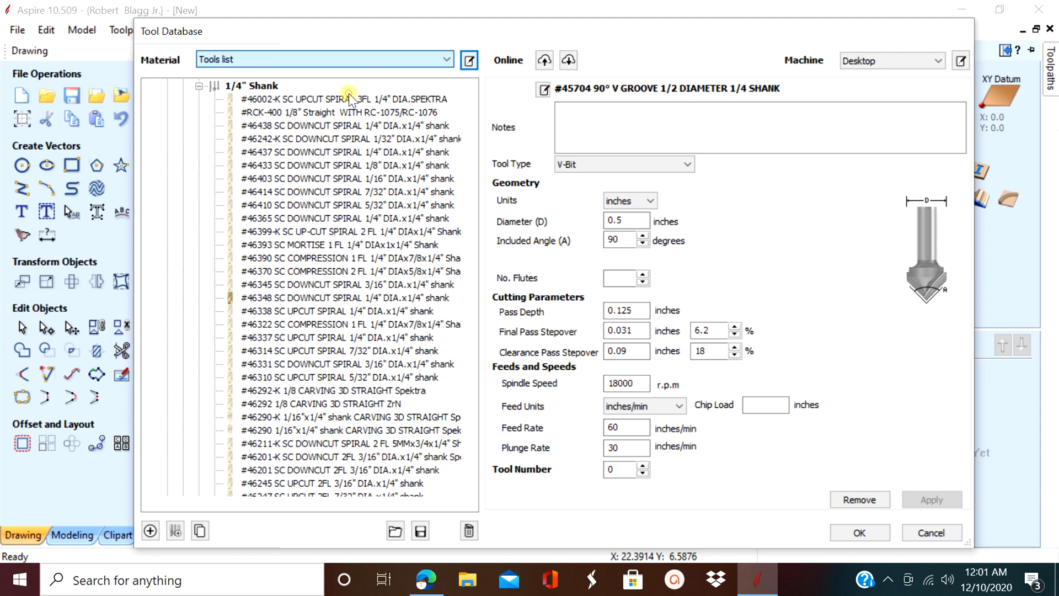
{"action": "left_click", "coordinate": [469, 60]}
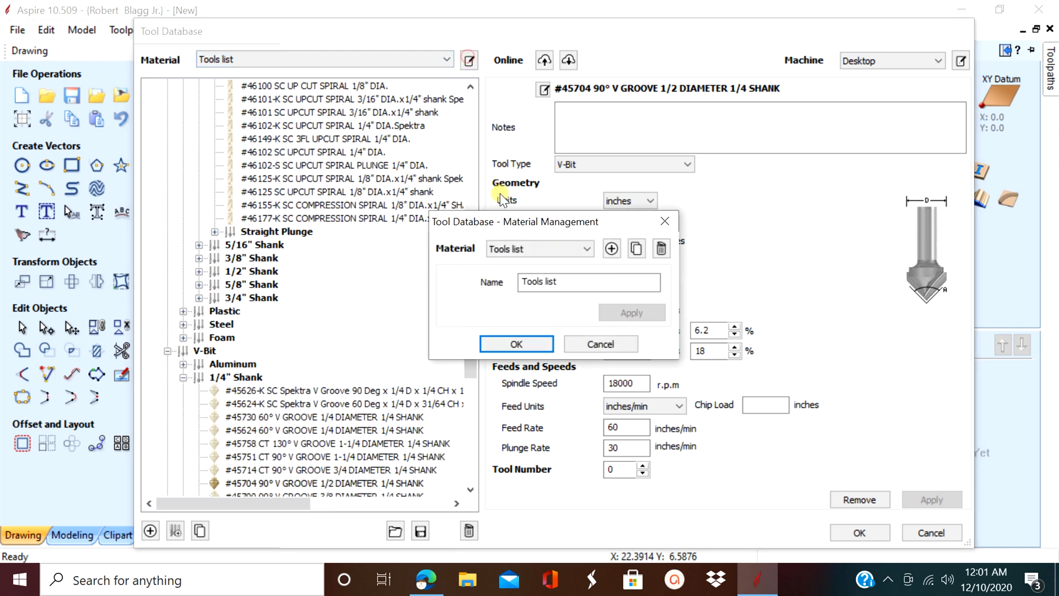
{"action": "left_click", "coordinate": [565, 278]}
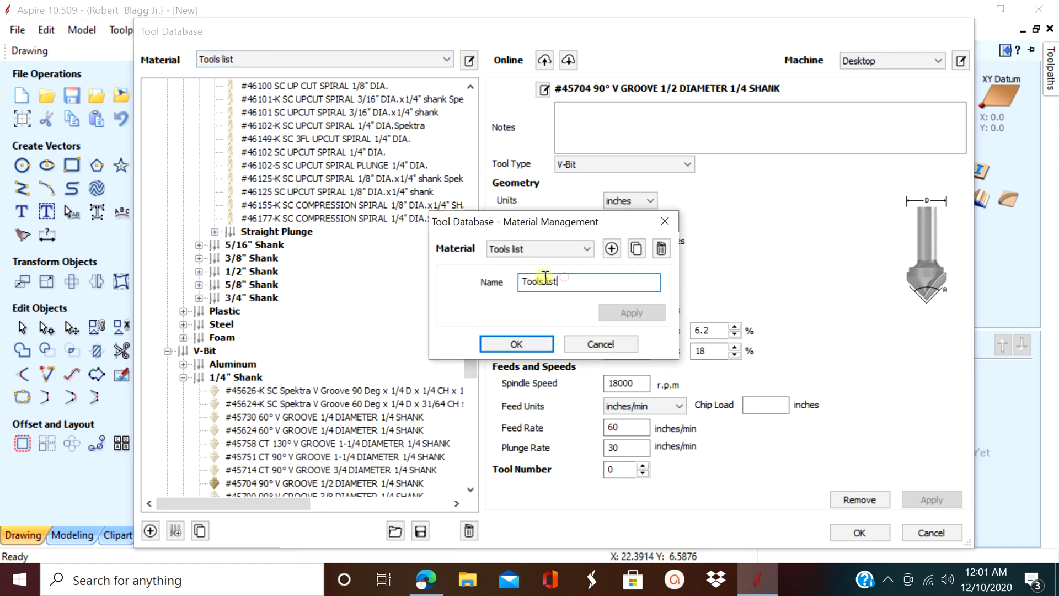
{"action": "type", "text": "Hard"}
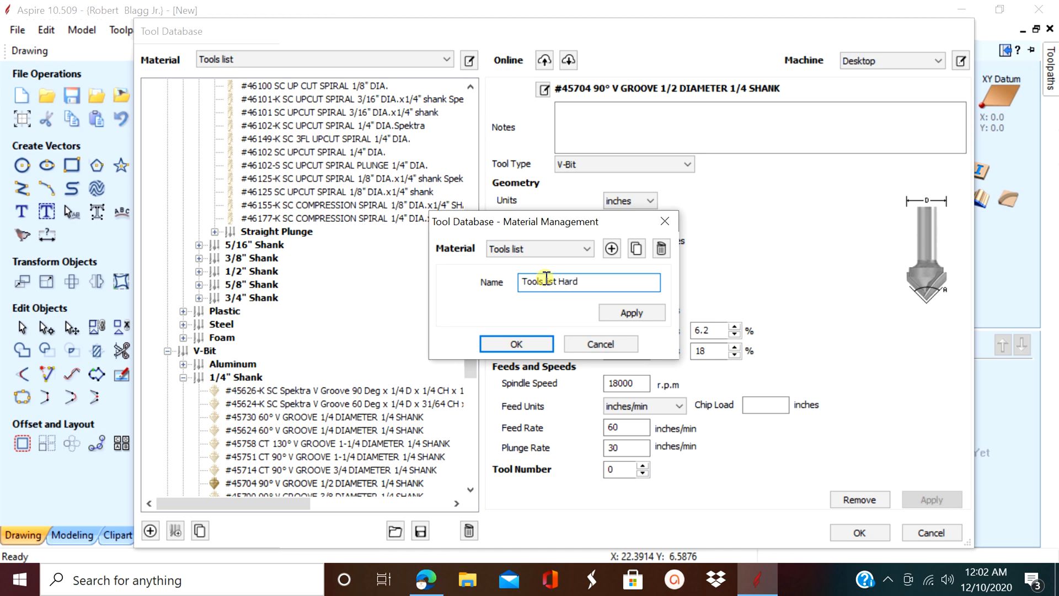
{"action": "type", "text": "wood"}
{"action": "left_click", "coordinate": [637, 313]}
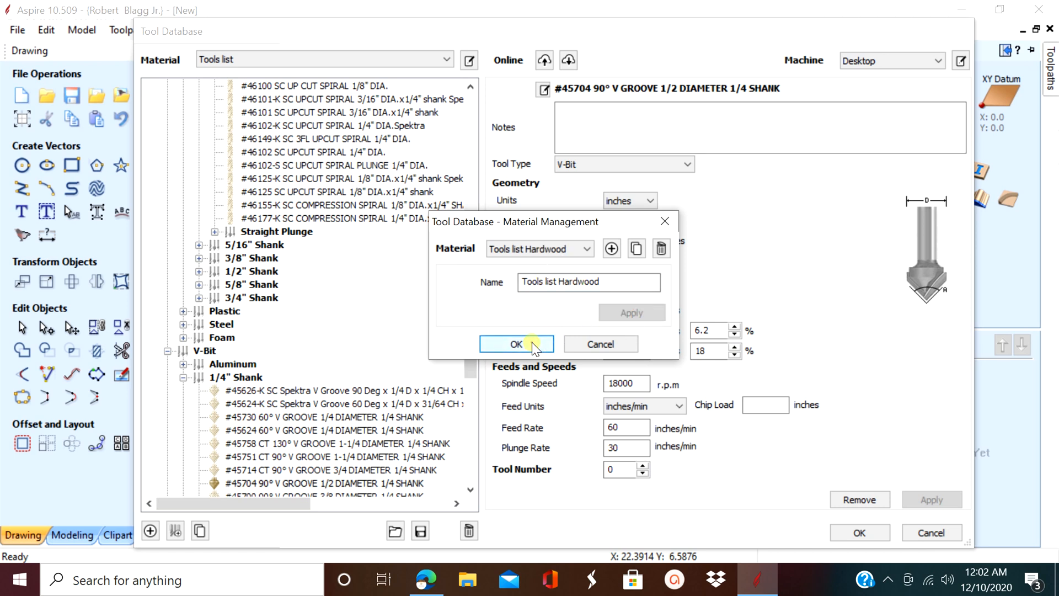
{"action": "left_click", "coordinate": [516, 344]}
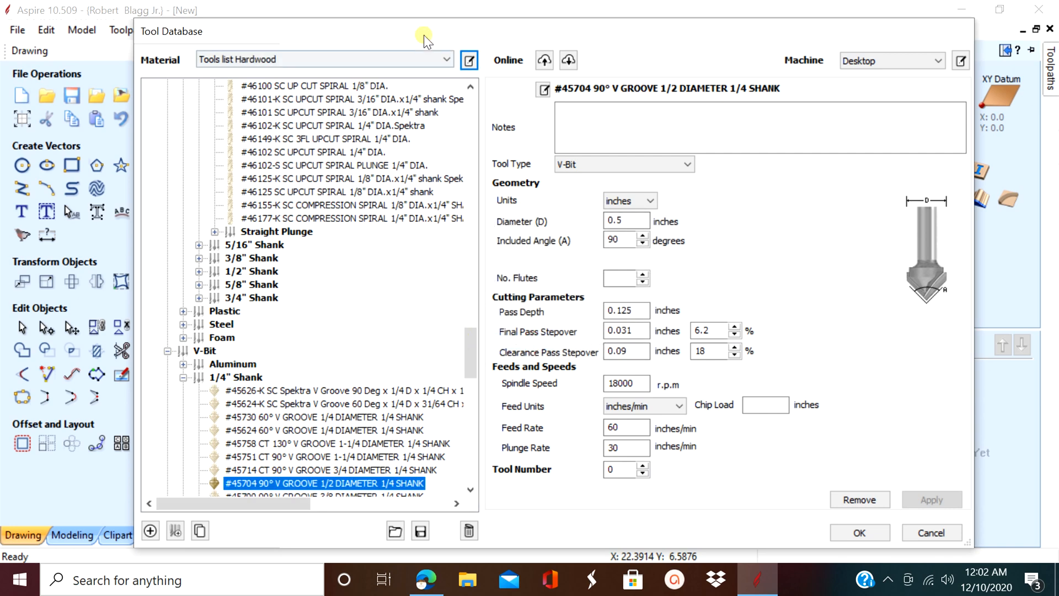
For the Tool List Softwood material, copy the #45704 90° V Groove 1/2 diameter bit's cutting settings from Master Tool List and apply them.
{"action": "left_click", "coordinate": [444, 58]}
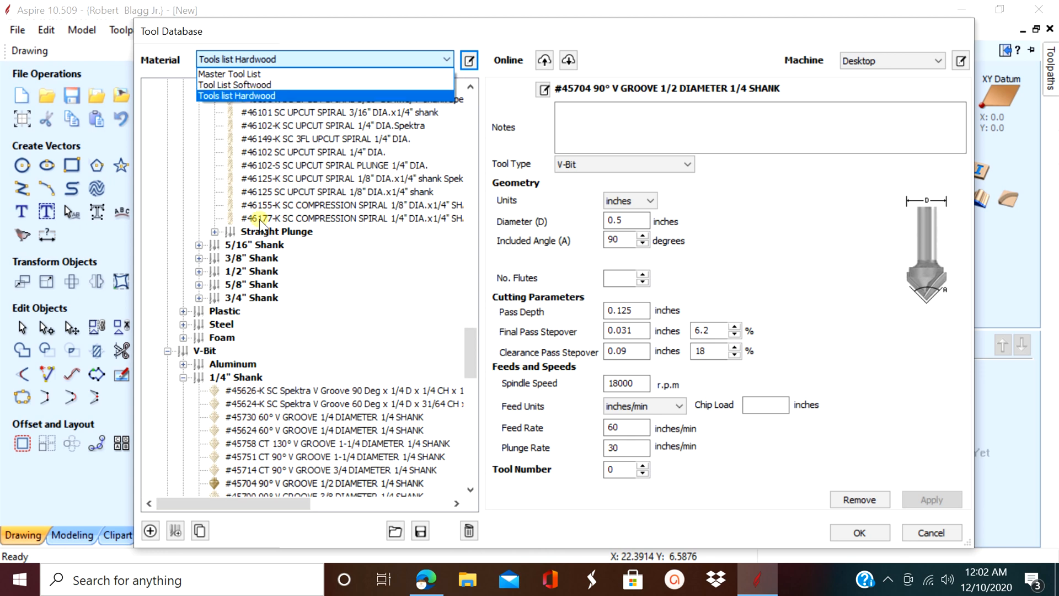
{"action": "left_click", "coordinate": [248, 81]}
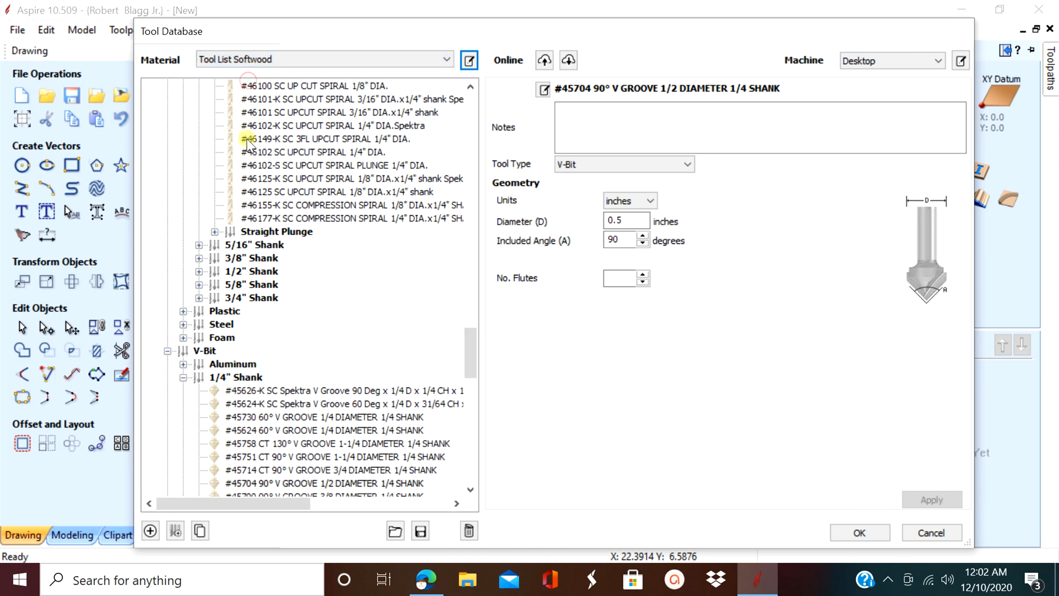
{"action": "scroll", "coordinate": [213, 331], "scroll_direction": "down", "scroll_amount": 3}
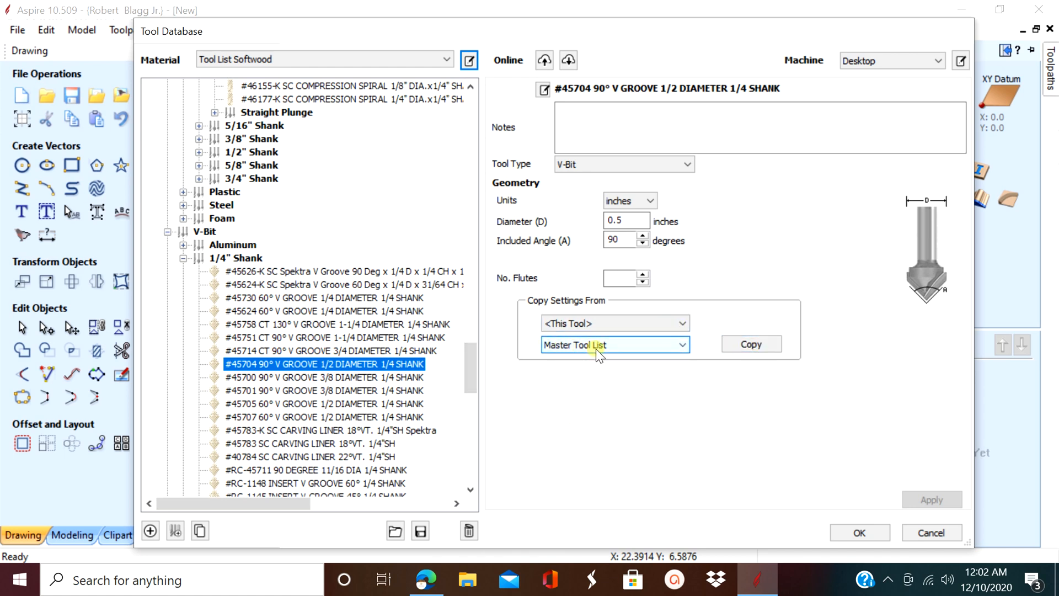
{"action": "left_click", "coordinate": [737, 343]}
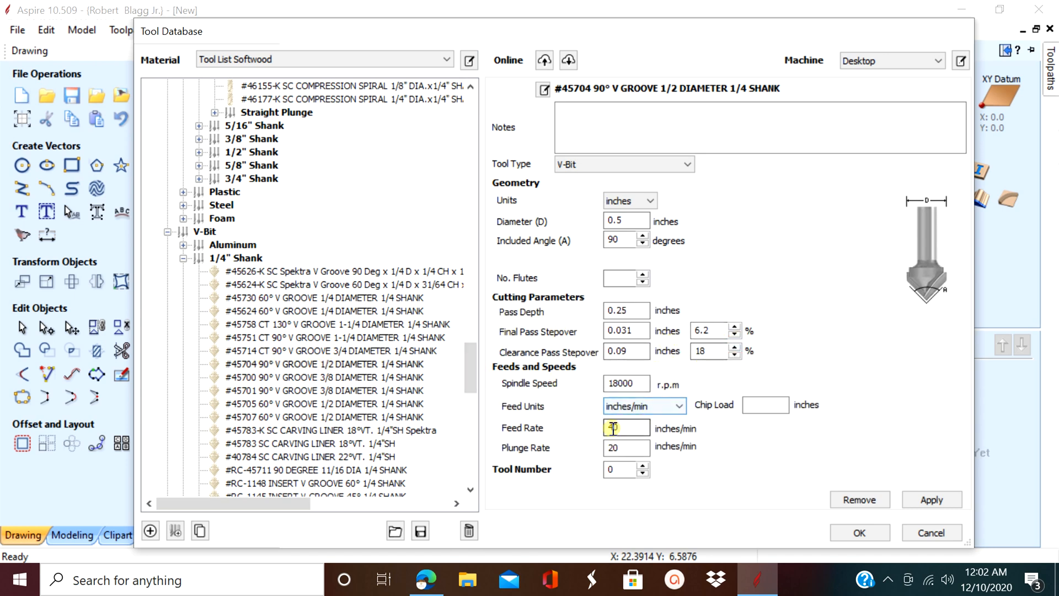
{"action": "left_click", "coordinate": [932, 500]}
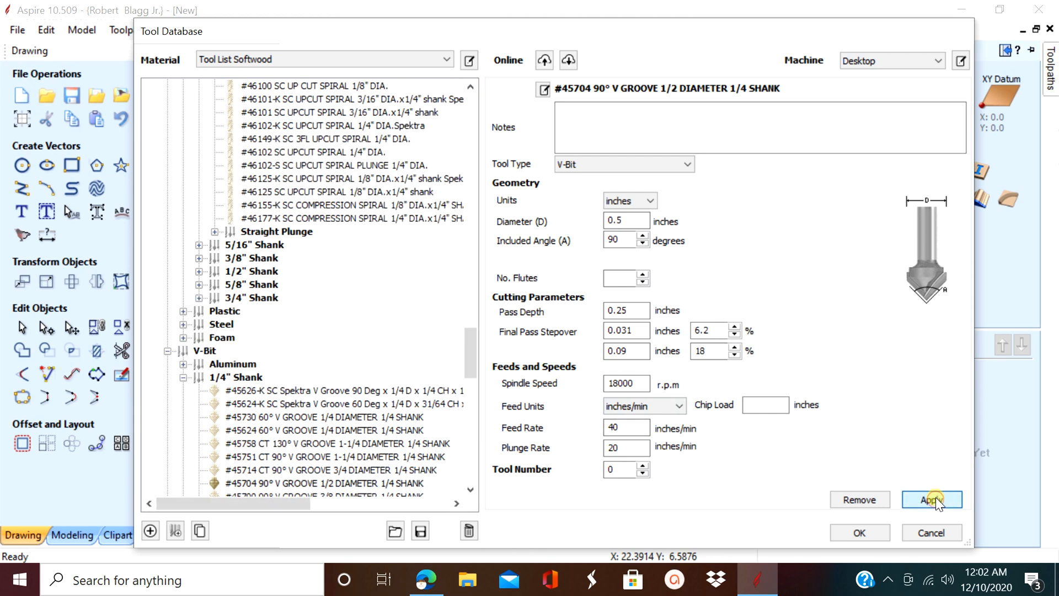
For Tool List Softwood, set the #45704 V Groove bit's feed rate to 60 and plunge rate to 30 inches/min and apply.
{"action": "scroll", "coordinate": [325, 361], "scroll_direction": "down", "scroll_amount": 4}
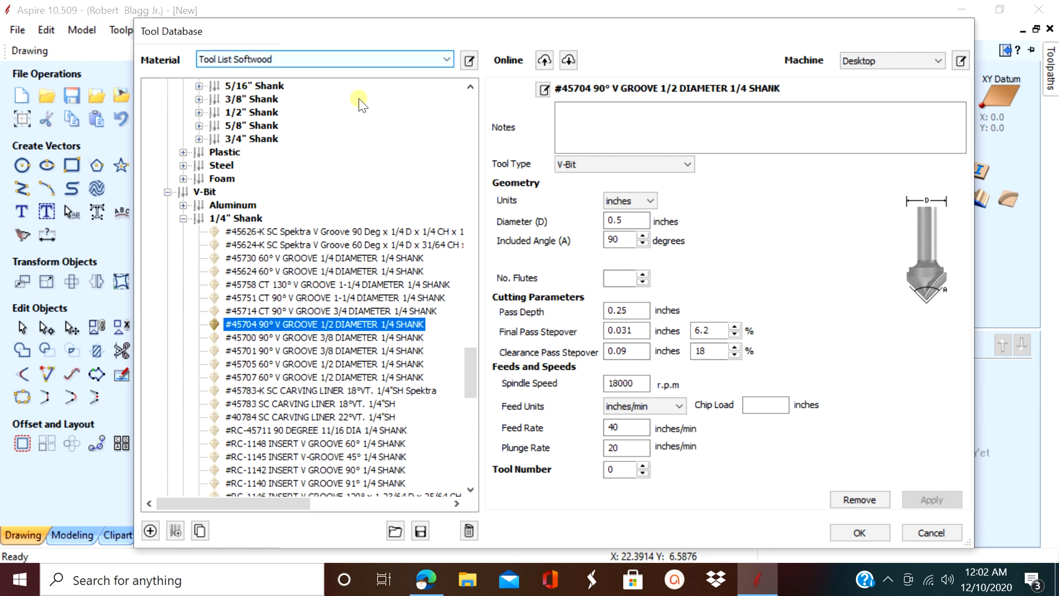
{"action": "double_click", "coordinate": [621, 428]}
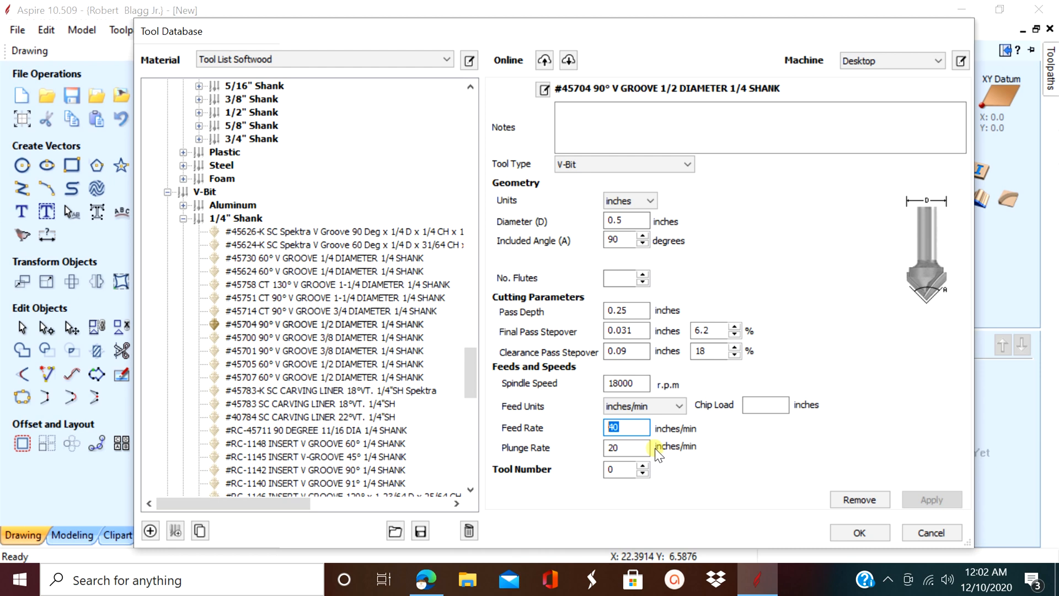
{"action": "type", "text": "60"}
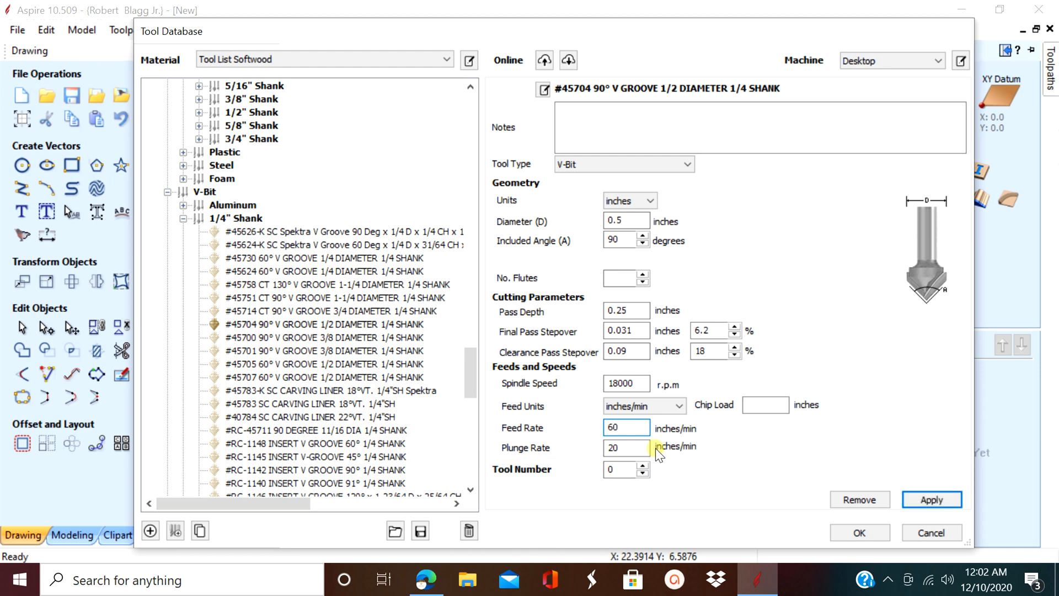
{"action": "left_click_drag", "start_coordinate": [634, 444], "coordinate": [584, 444]}
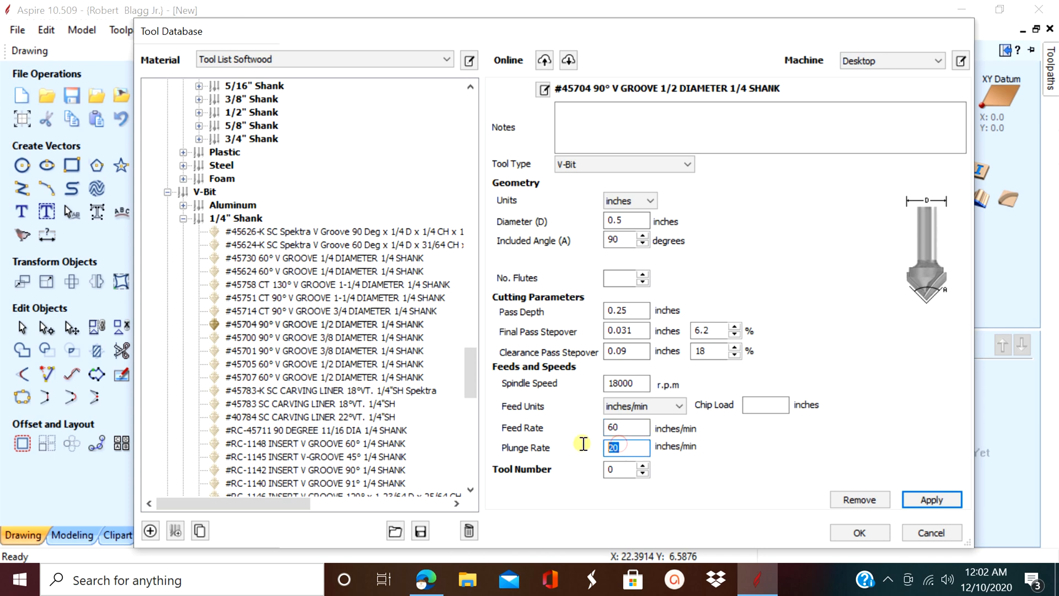
{"action": "type", "text": "30"}
{"action": "left_click", "coordinate": [949, 495]}
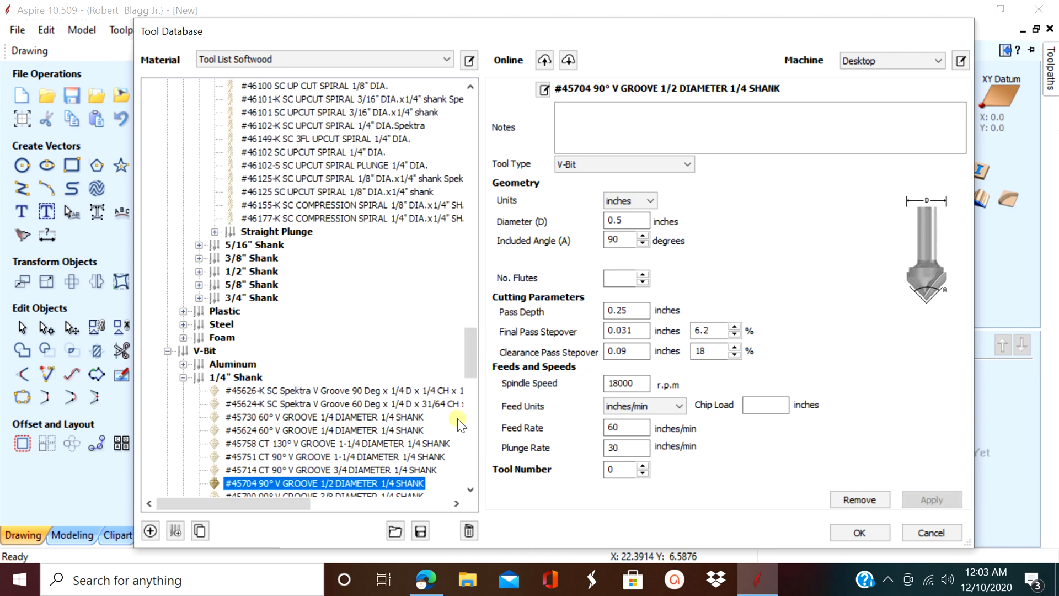
Upload the tool database with the softwood settings to the online server, overwriting the stored version.
{"action": "scroll", "coordinate": [458, 418], "scroll_direction": "down", "scroll_amount": 1}
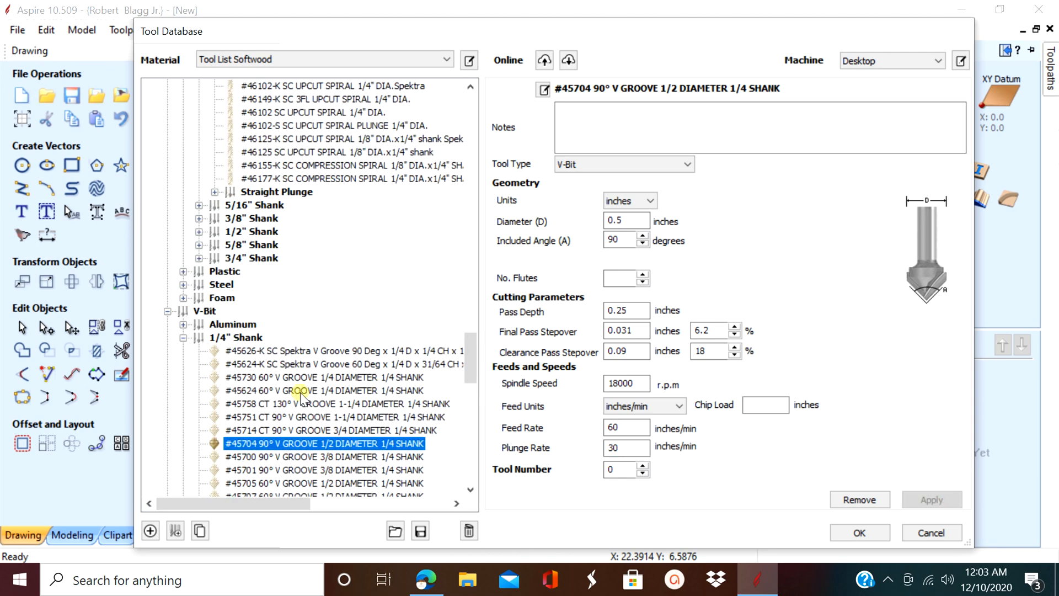
{"action": "left_click", "coordinate": [544, 60]}
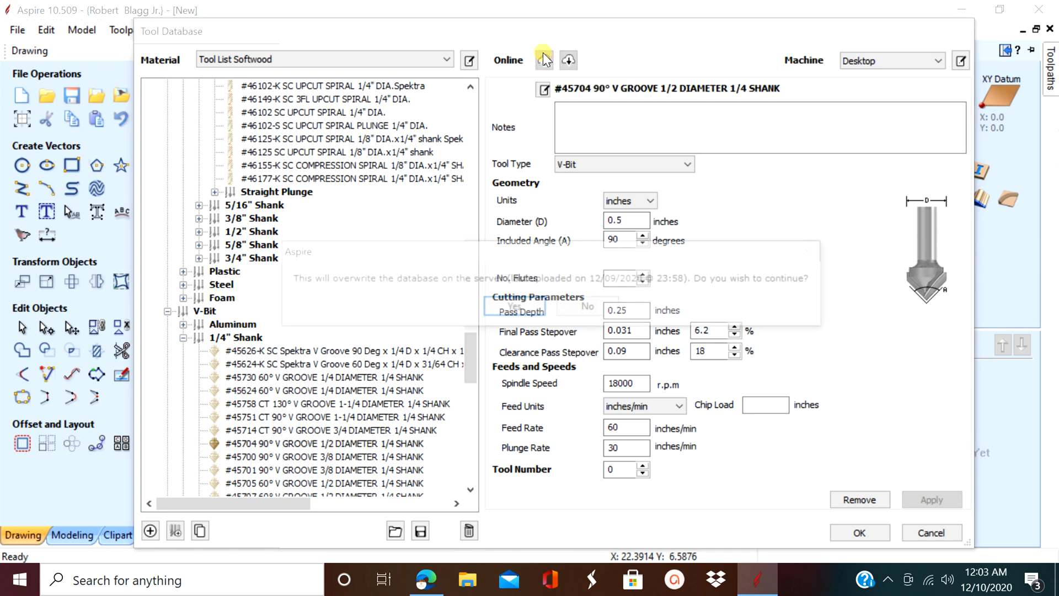
{"action": "left_click", "coordinate": [501, 304]}
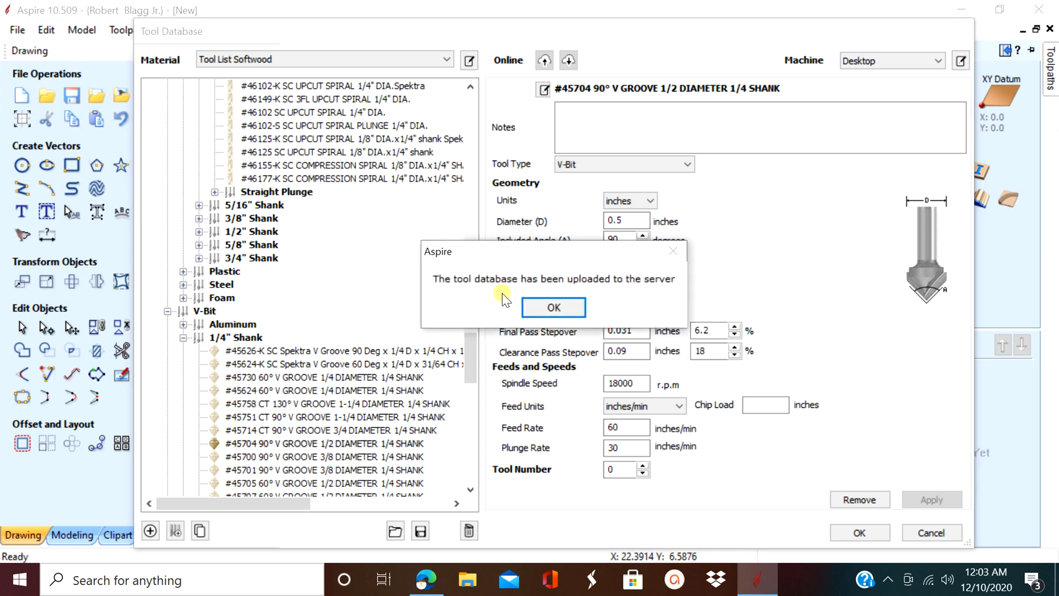
{"action": "left_click", "coordinate": [543, 304]}
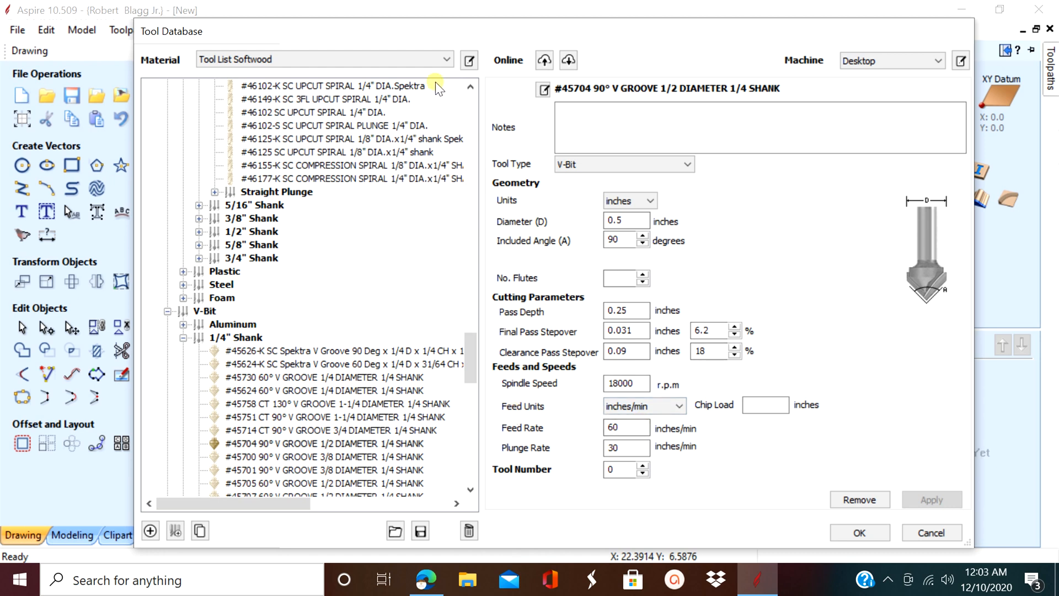
For Tools list Hardwood, apply a 40 inches/min feed rate and 20 inches/min plunge rate to the #45704 V Groove bit, and upload the database online.
{"action": "left_click", "coordinate": [444, 59]}
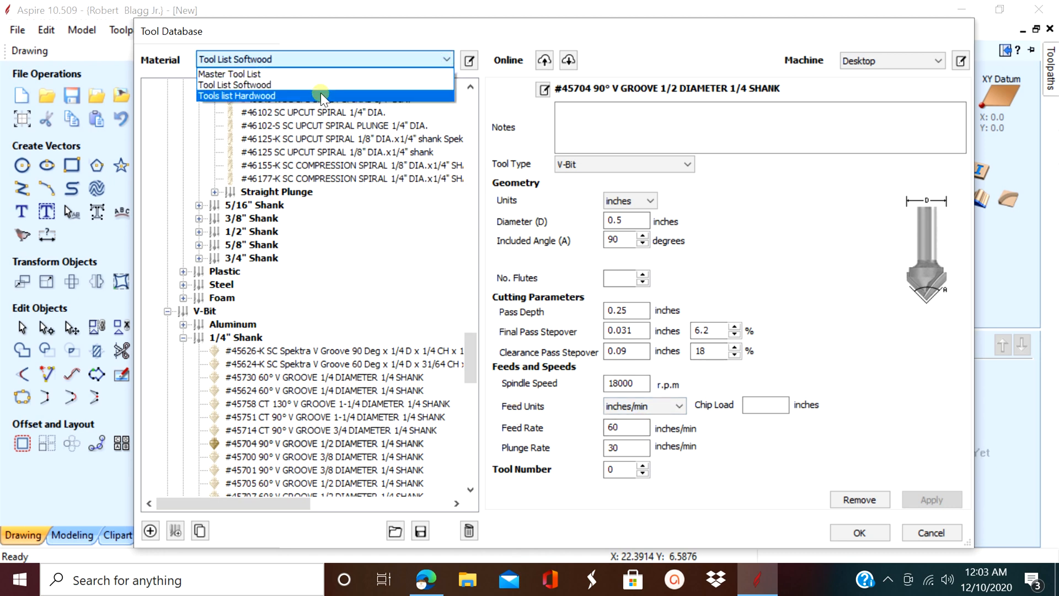
{"action": "left_click", "coordinate": [320, 94]}
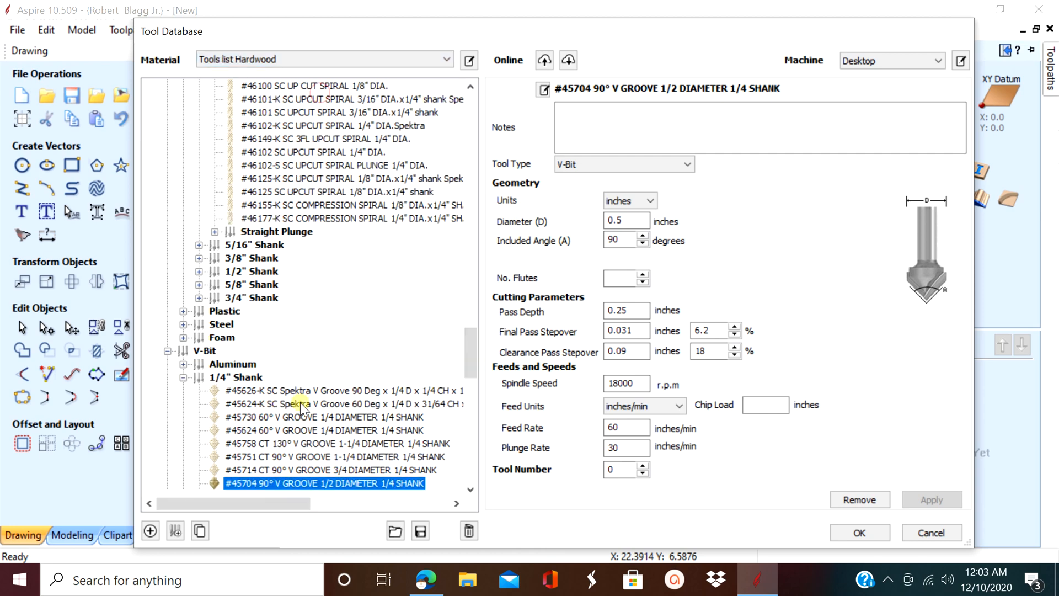
{"action": "scroll", "coordinate": [394, 293], "scroll_direction": "down", "scroll_amount": 3}
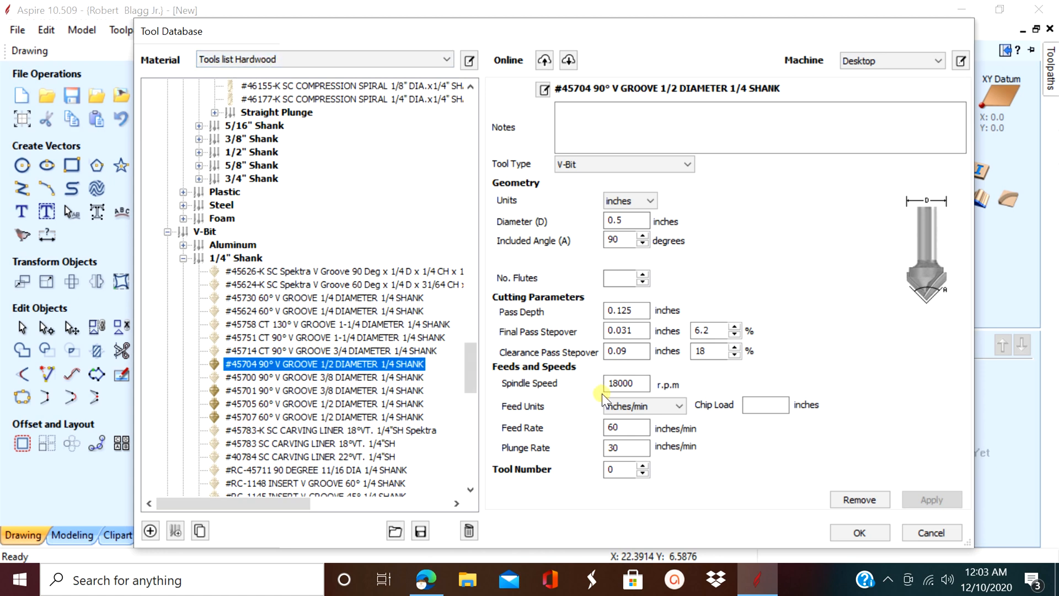
{"action": "left_click", "coordinate": [627, 429]}
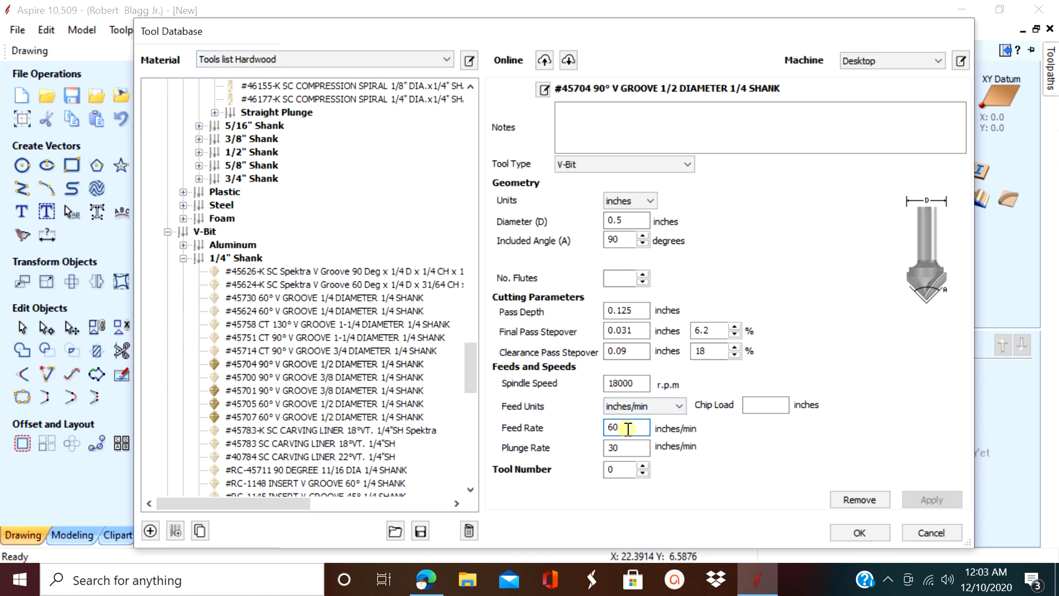
{"action": "key", "text": "BackSpace"}
{"action": "key", "text": "BackSpace"}
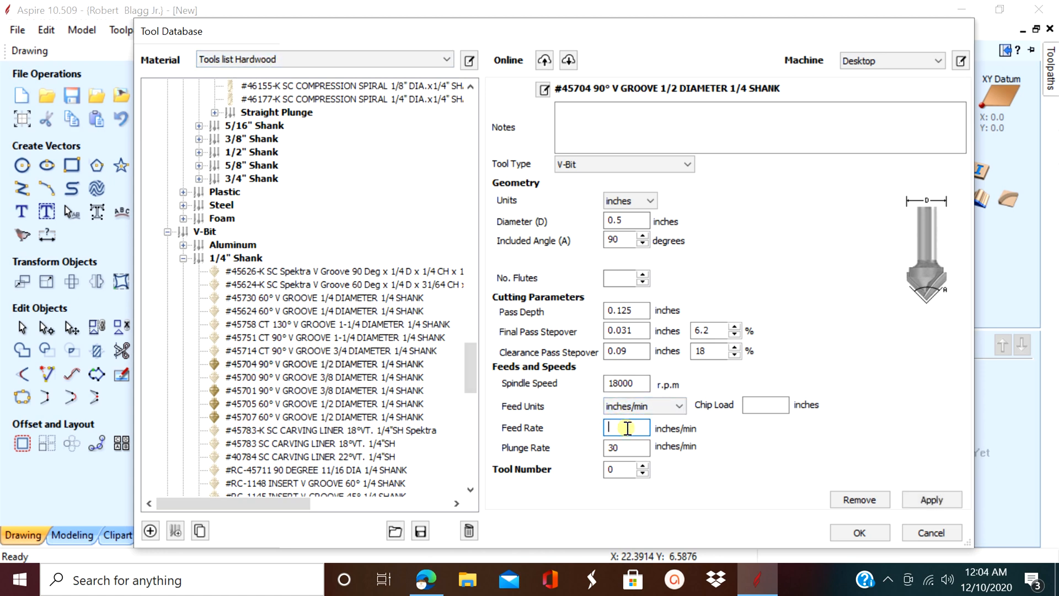
{"action": "type", "text": "40"}
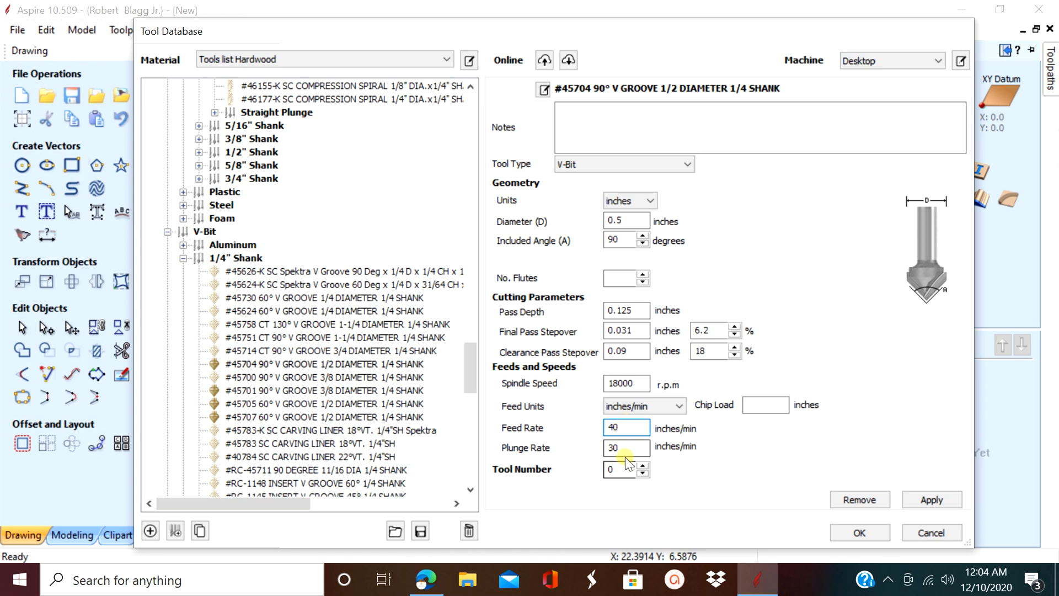
{"action": "double_click", "coordinate": [628, 449]}
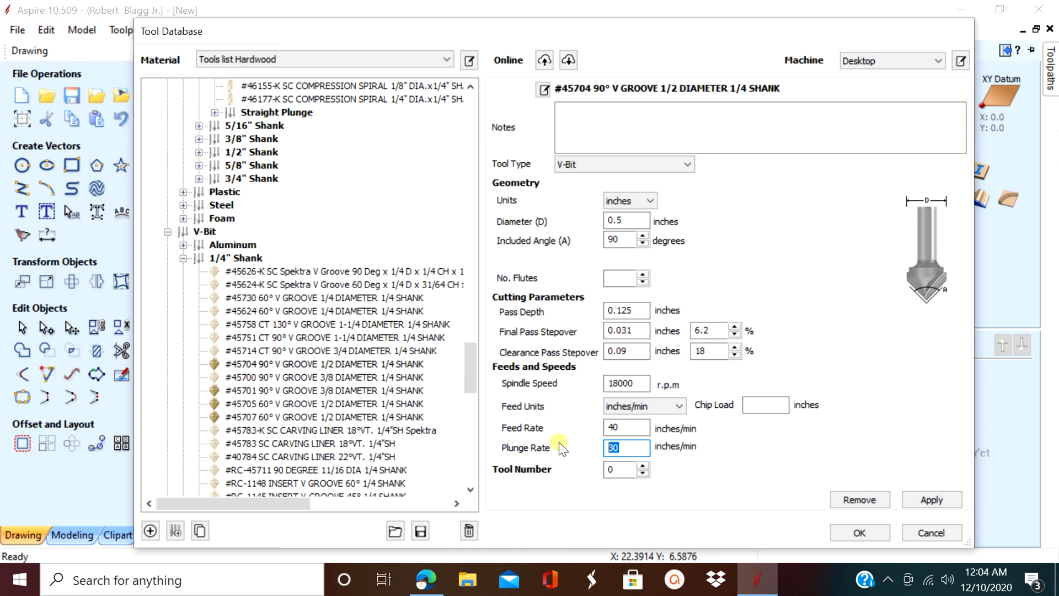
{"action": "type", "text": "20"}
{"action": "left_click", "coordinate": [947, 502]}
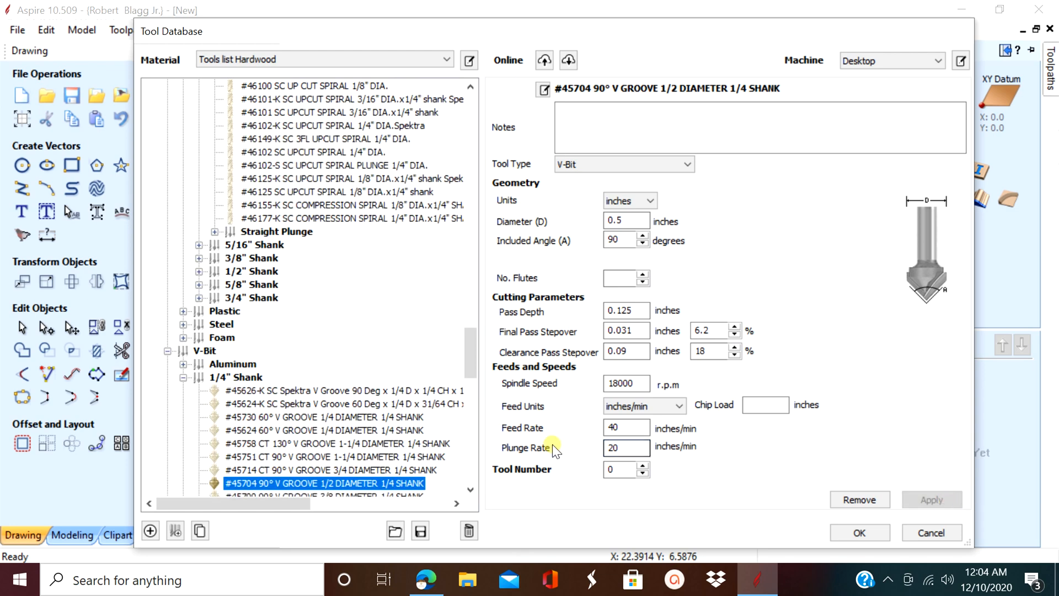
{"action": "left_click", "coordinate": [544, 54]}
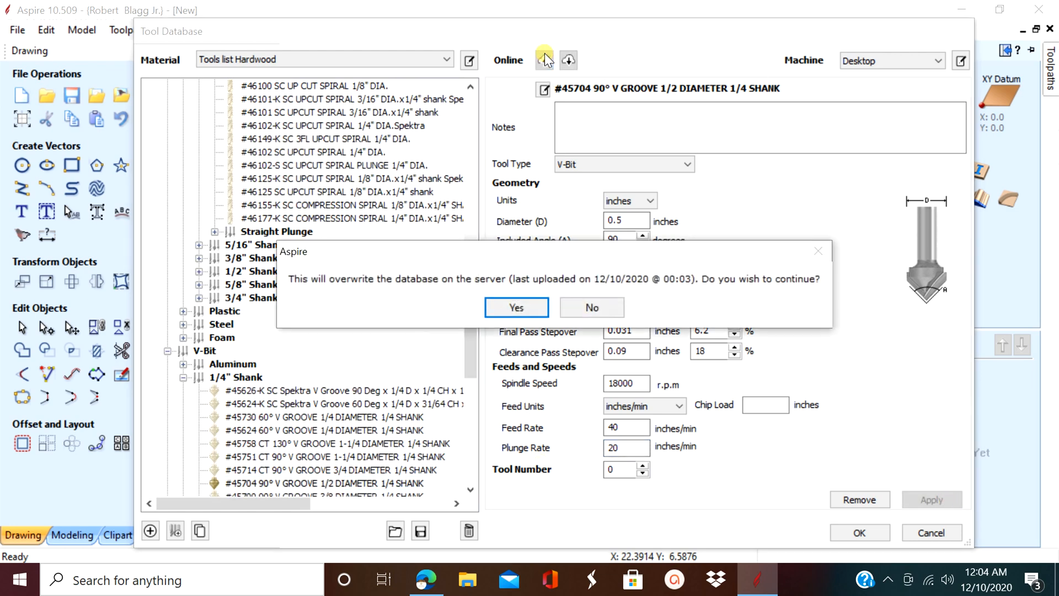
{"action": "left_click", "coordinate": [525, 305]}
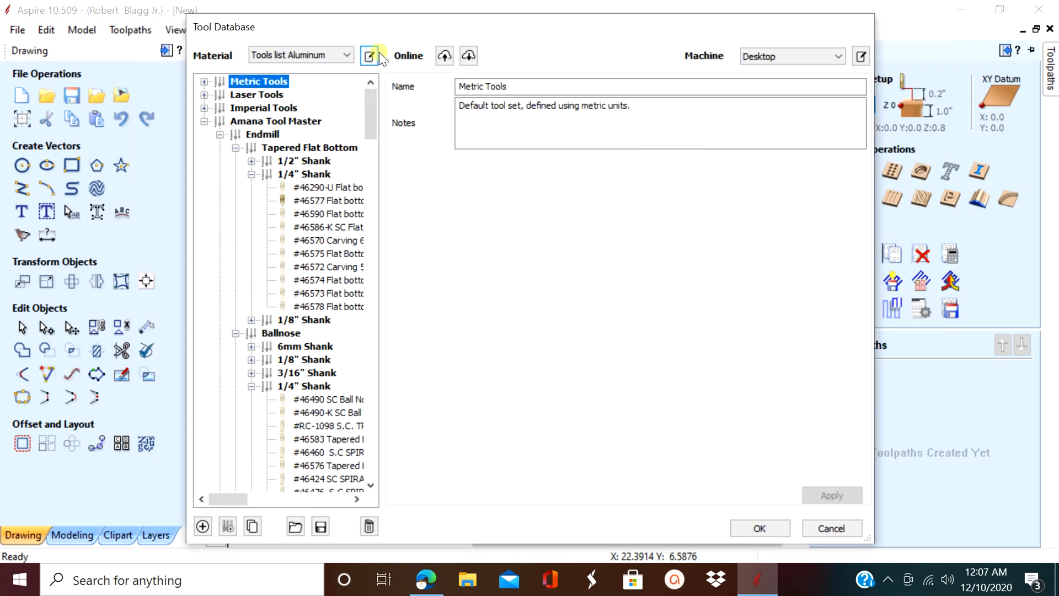
Rename the Tools list Aluminum material as "Tools list Hardwood" in the material management.
{"action": "left_click", "coordinate": [369, 56]}
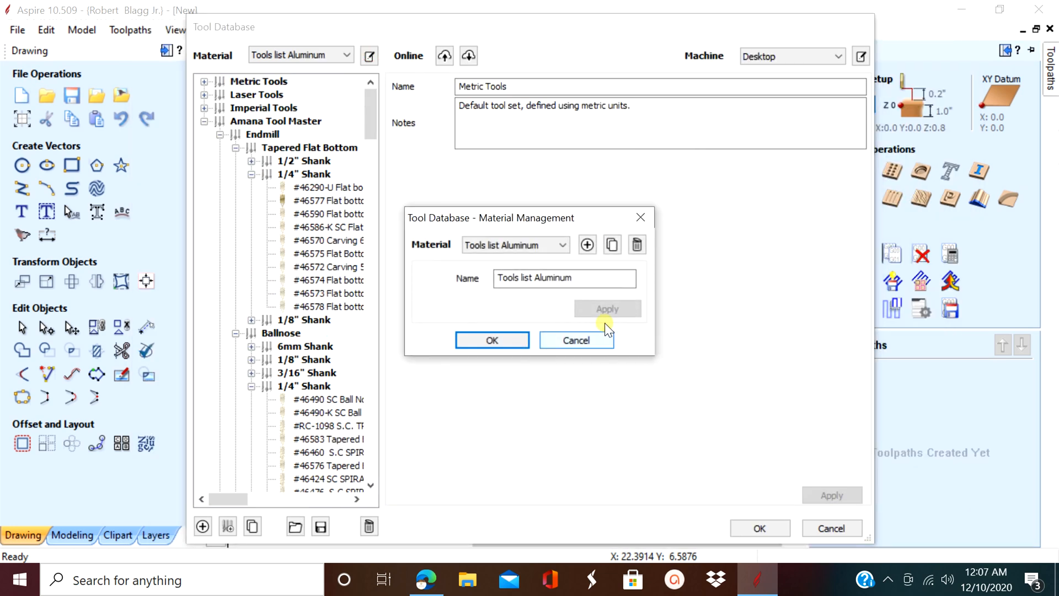
{"action": "left_click", "coordinate": [589, 282]}
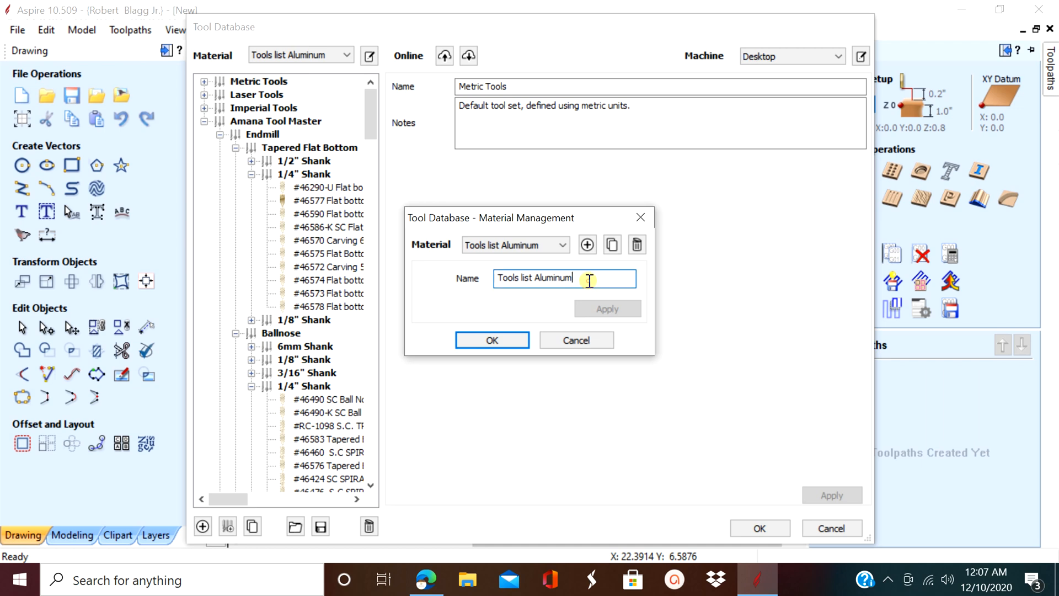
{"action": "key", "text": "BackSpace"}
{"action": "key", "text": "BackSpace"}
{"action": "key", "text": "BackSpace"}
{"action": "key", "text": "BackSpace"}
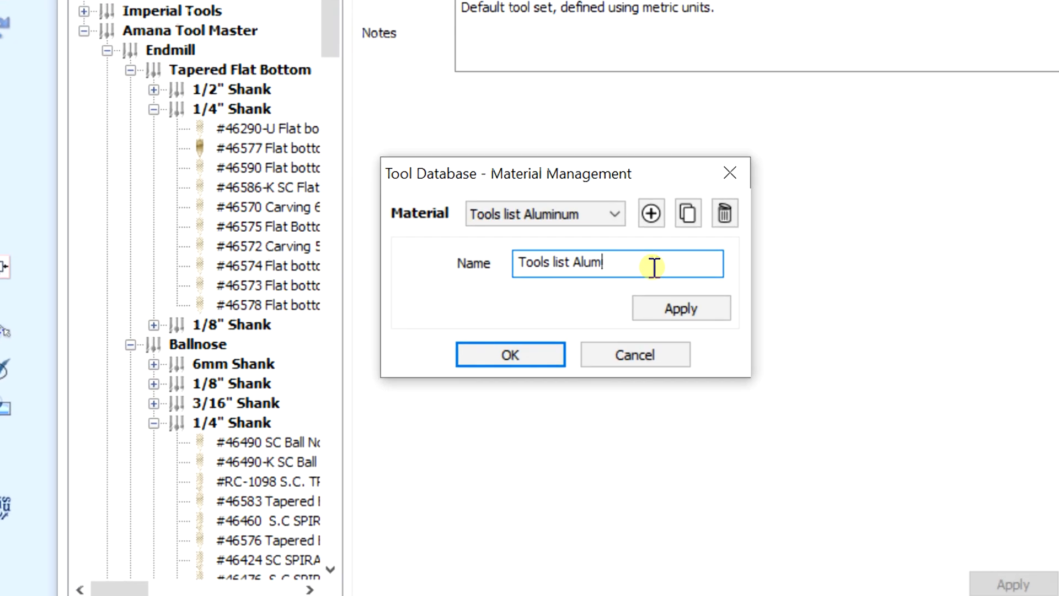
{"action": "key", "text": "BackSpace"}
{"action": "key", "text": "BackSpace"}
{"action": "key", "text": "BackSpace"}
{"action": "key", "text": "BackSpace"}
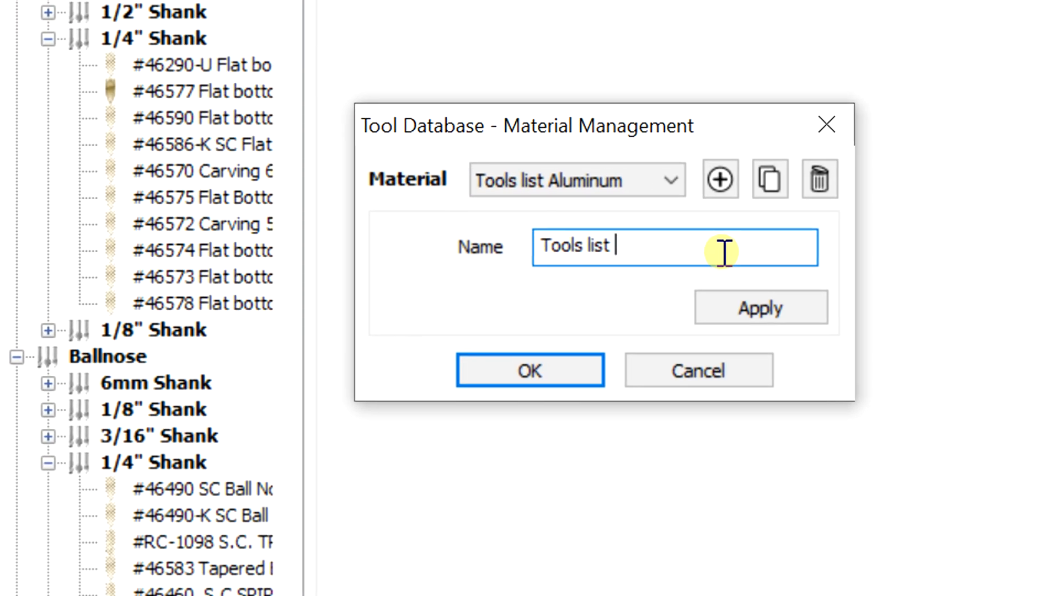
{"action": "type", "text": "HardWood"}
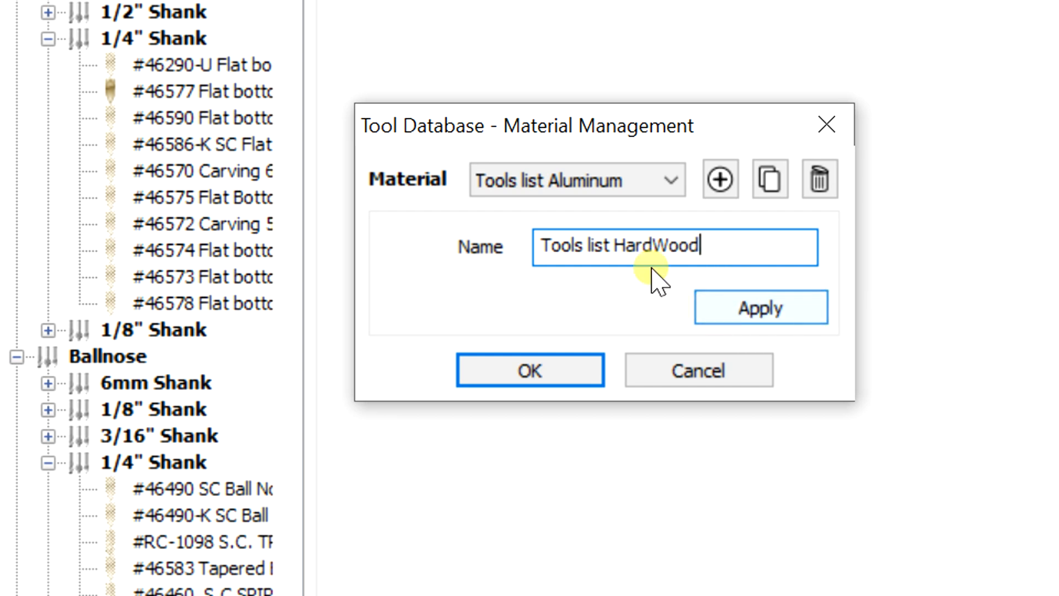
{"action": "left_click", "coordinate": [669, 244]}
{"action": "key", "text": "BackSpace"}
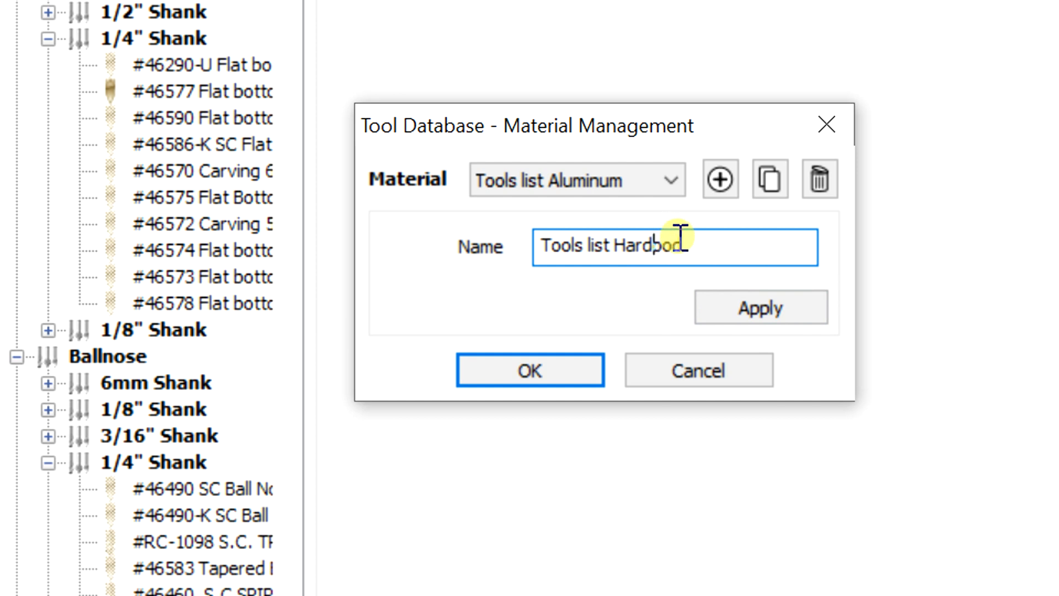
{"action": "type", "text": "w"}
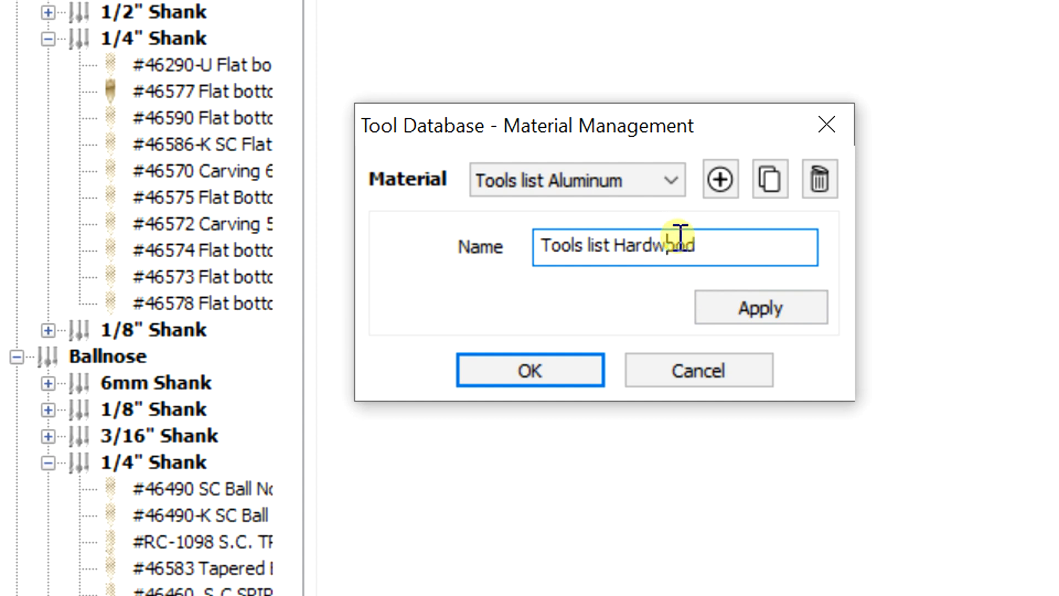
{"action": "left_click", "coordinate": [760, 309]}
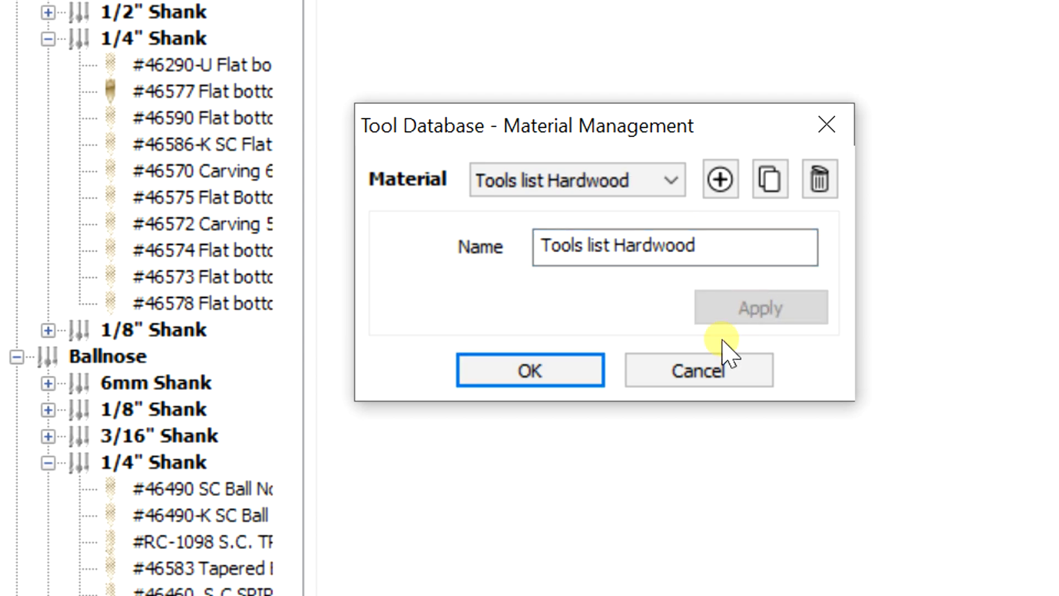
{"action": "left_click", "coordinate": [557, 370]}
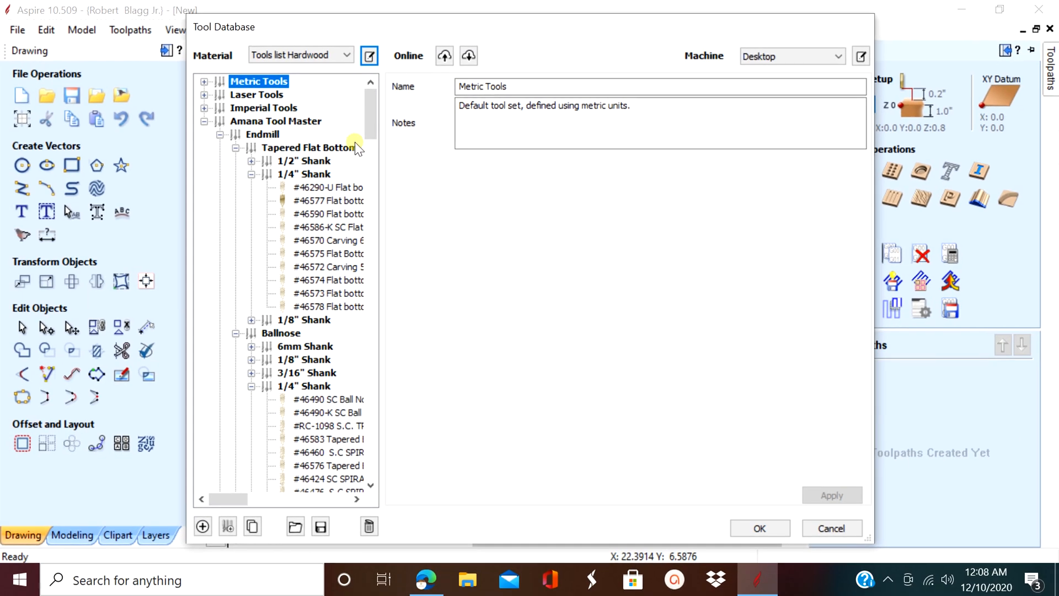
Switch the material to Tool List Softwood and add a new material named "Tool List Aluminum" in the material management.
{"action": "left_click", "coordinate": [346, 54]}
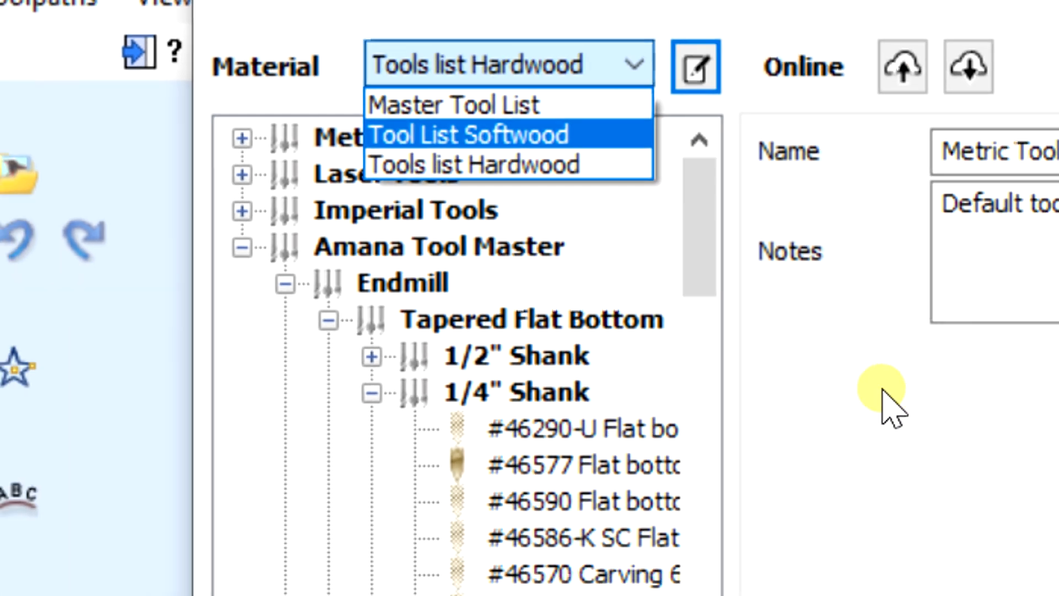
{"action": "left_click", "coordinate": [884, 390]}
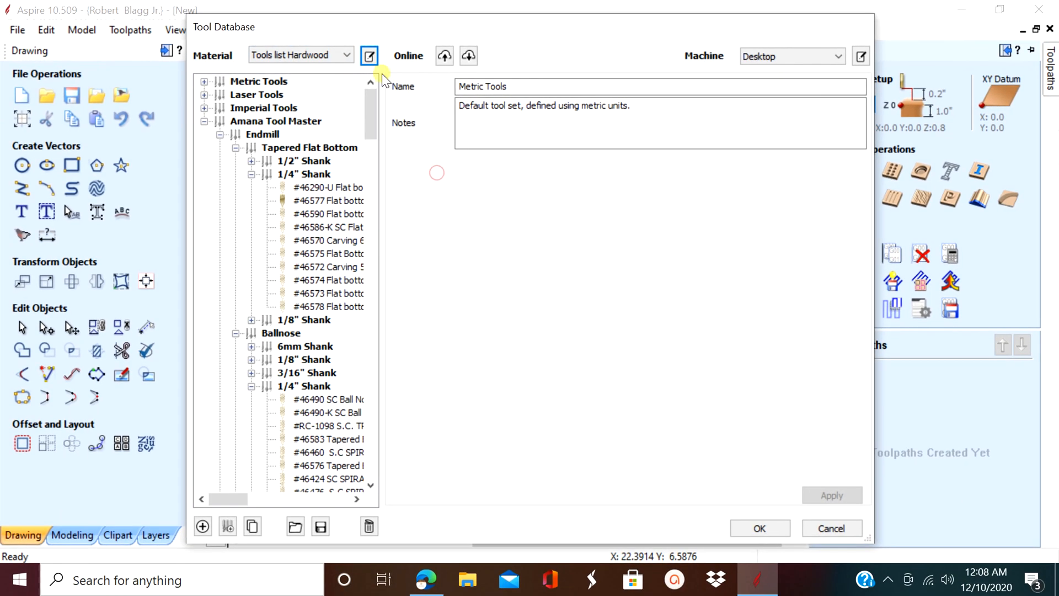
{"action": "left_click", "coordinate": [342, 55]}
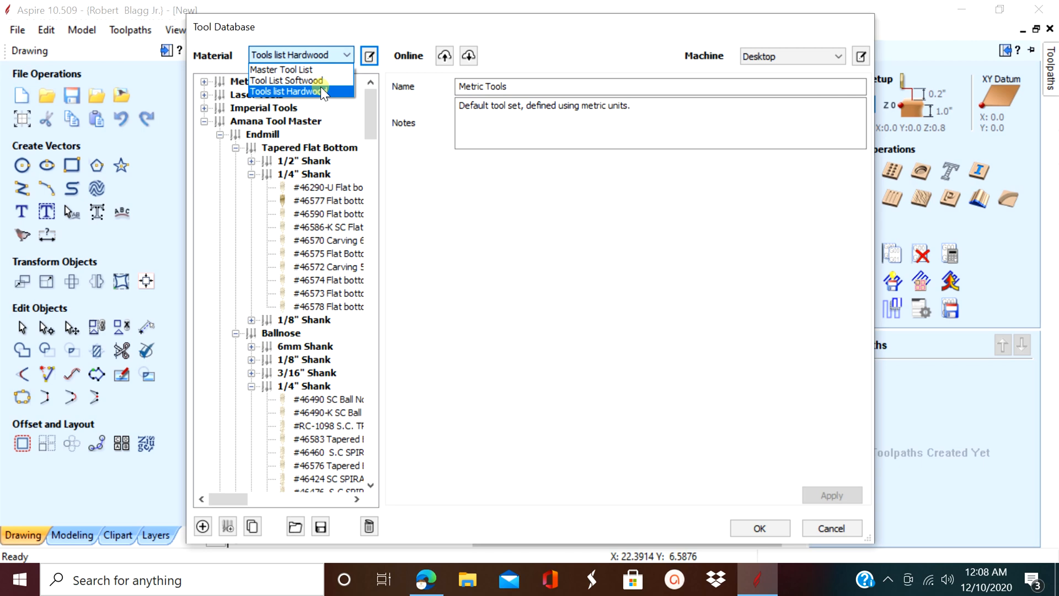
{"action": "left_click", "coordinate": [320, 81]}
{"action": "left_click", "coordinate": [369, 55]}
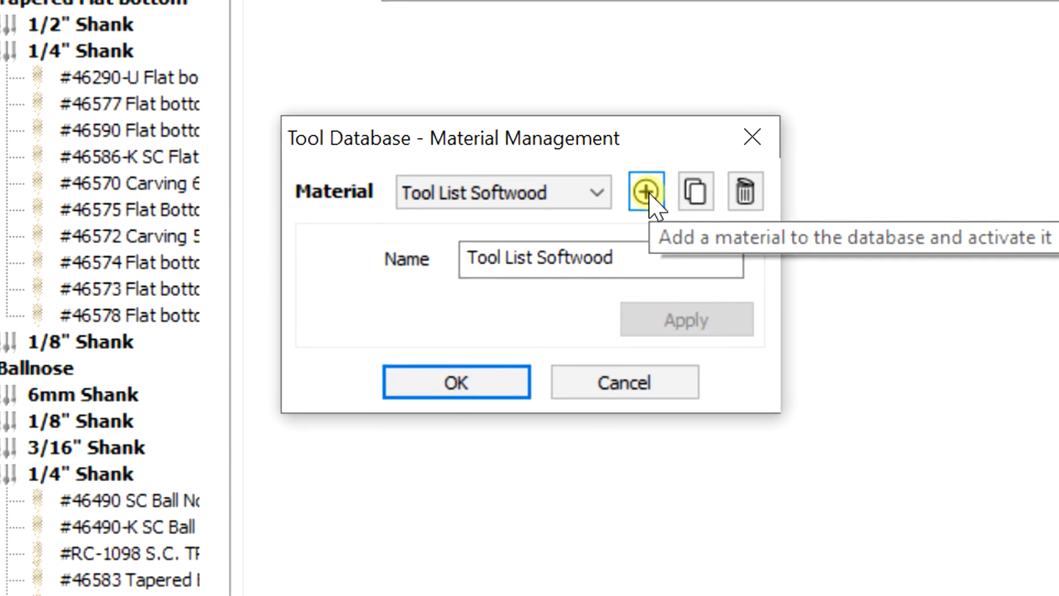
{"action": "left_click", "coordinate": [646, 192]}
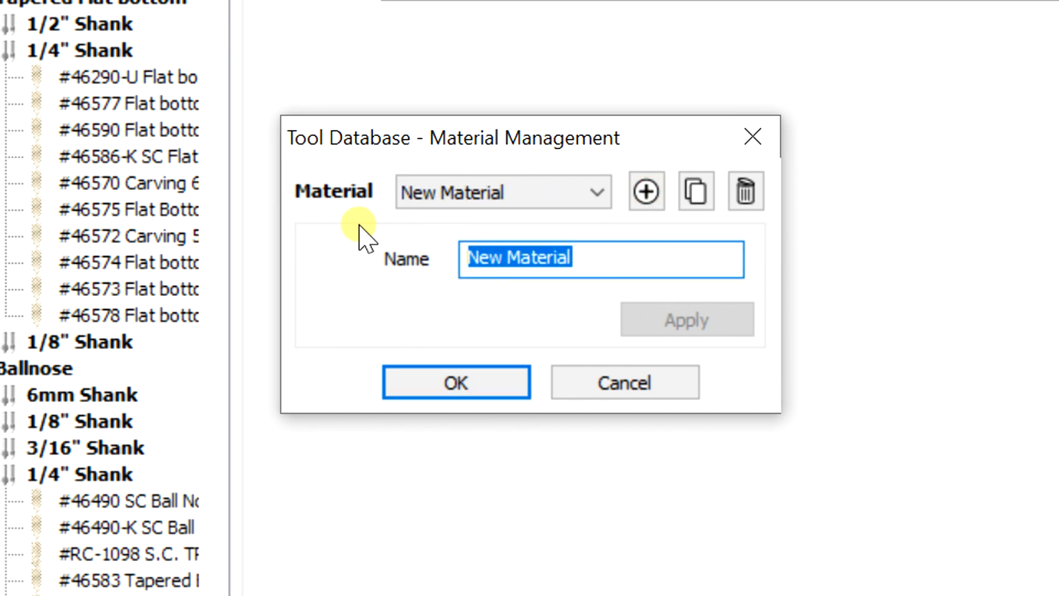
{"action": "type", "text": "T"}
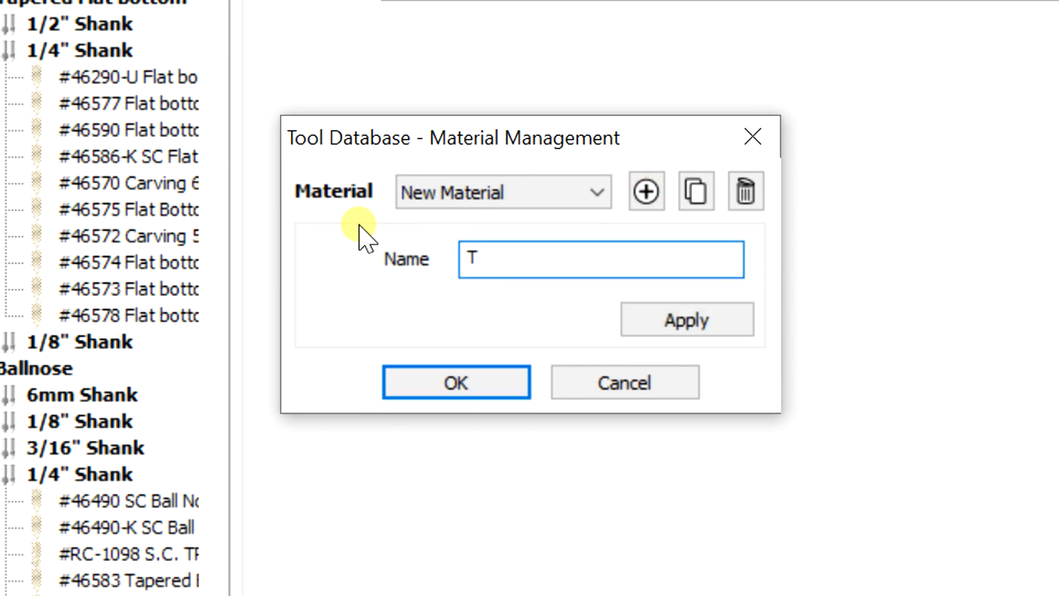
{"action": "type", "text": "ool List A"}
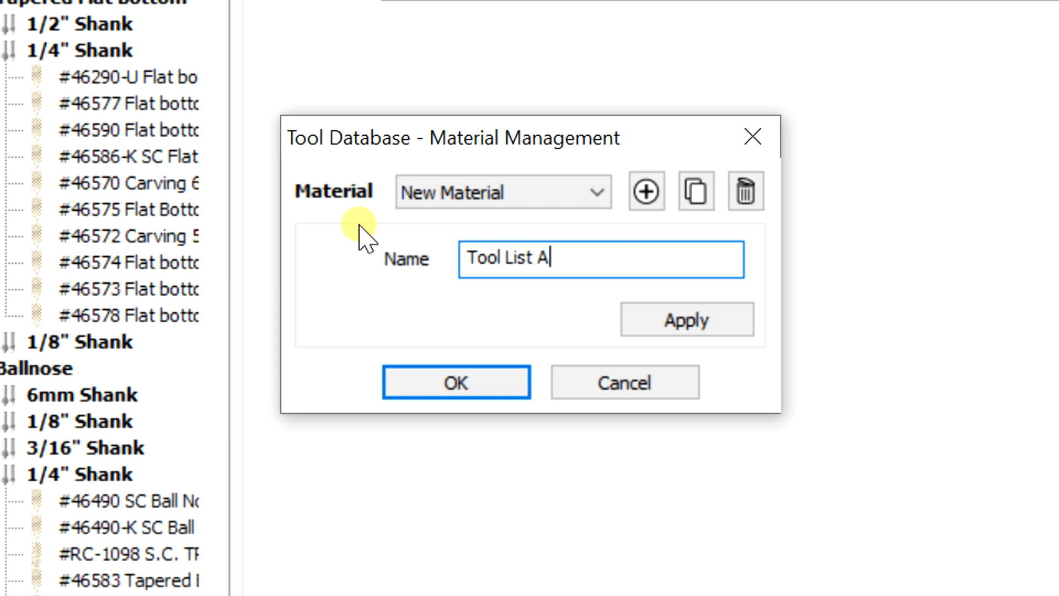
{"action": "type", "text": "lumi"}
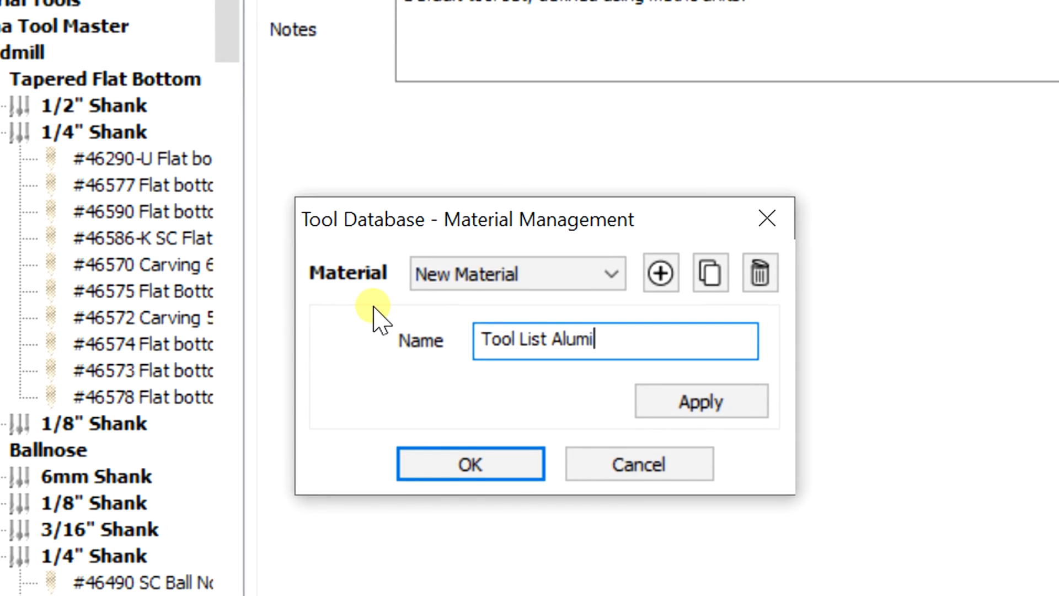
{"action": "type", "text": "num"}
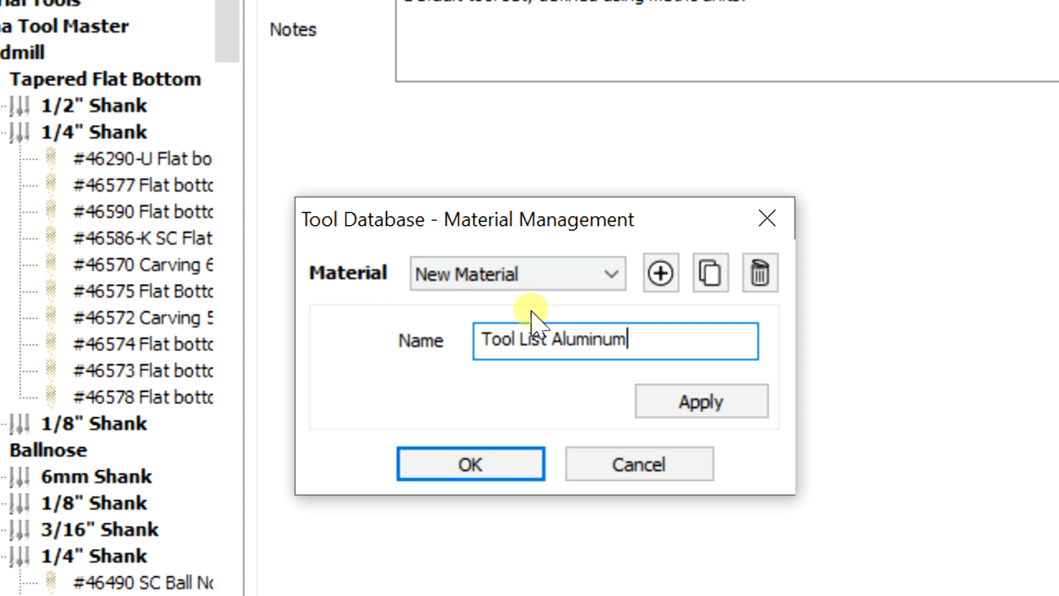
{"action": "left_click", "coordinate": [698, 407]}
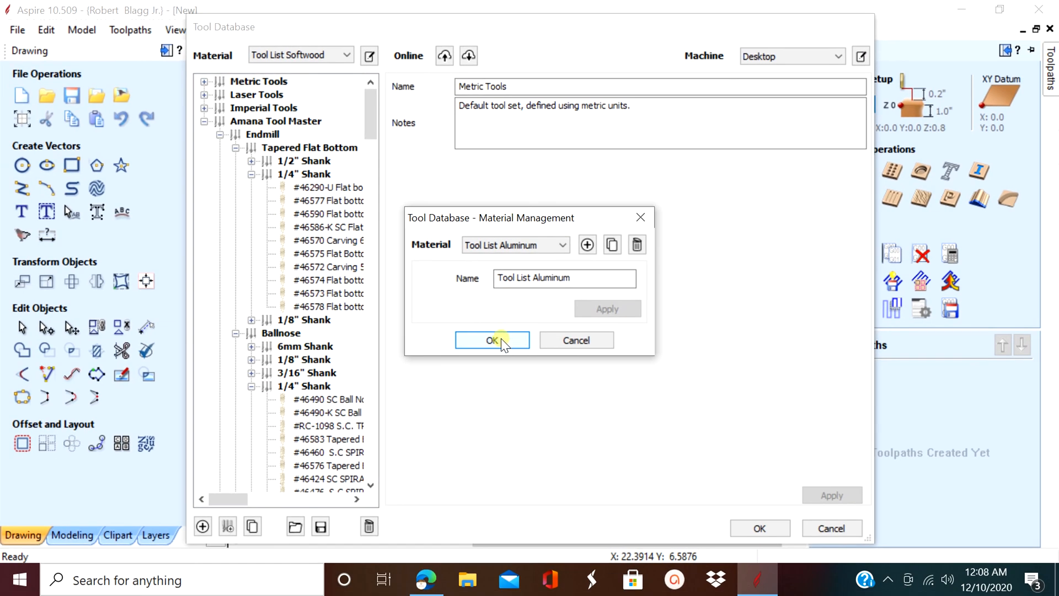
{"action": "left_click", "coordinate": [501, 338]}
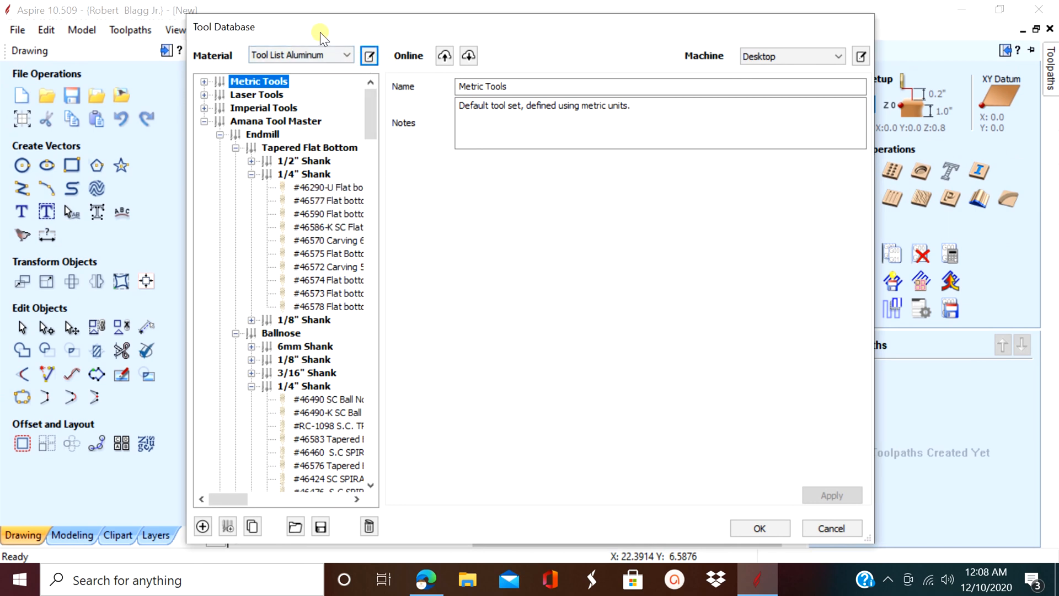
Check the material list and upload the tool database with Tool List Aluminum to the online server, overwriting the stored version.
{"action": "left_click", "coordinate": [347, 51]}
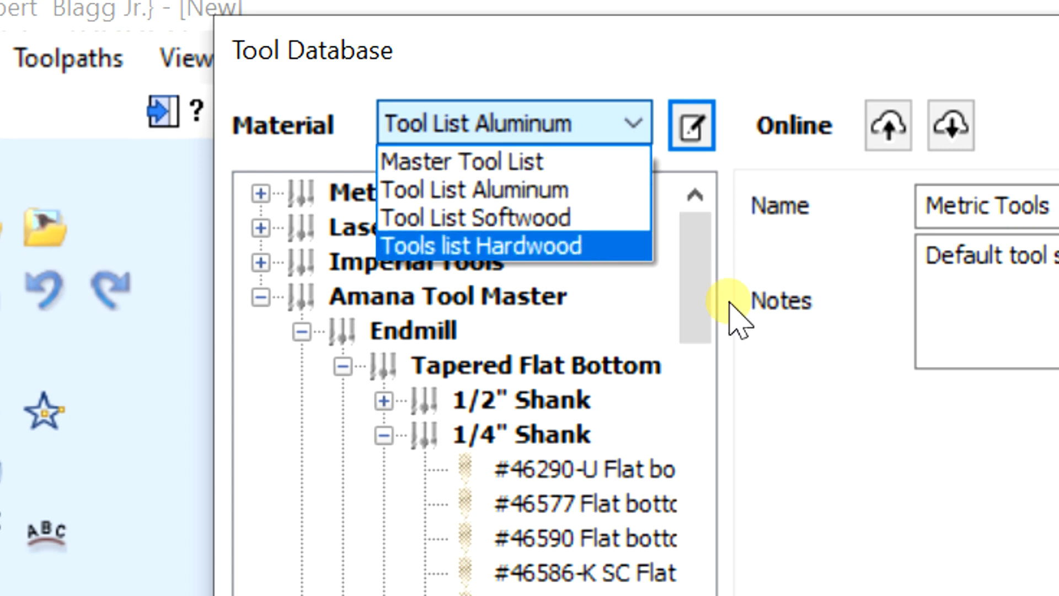
{"action": "left_click", "coordinate": [995, 490]}
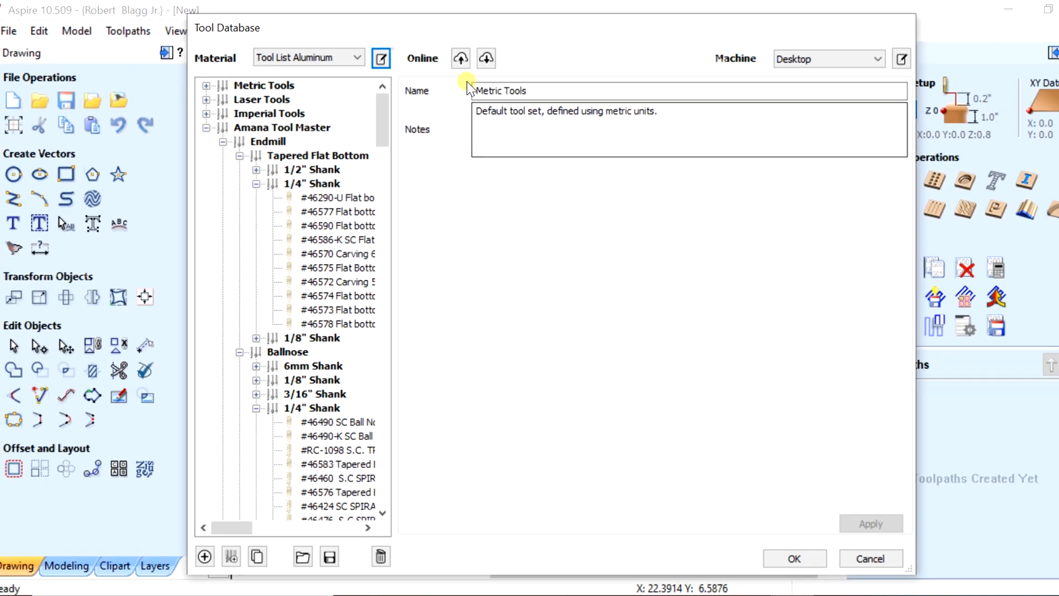
{"action": "left_click", "coordinate": [446, 53]}
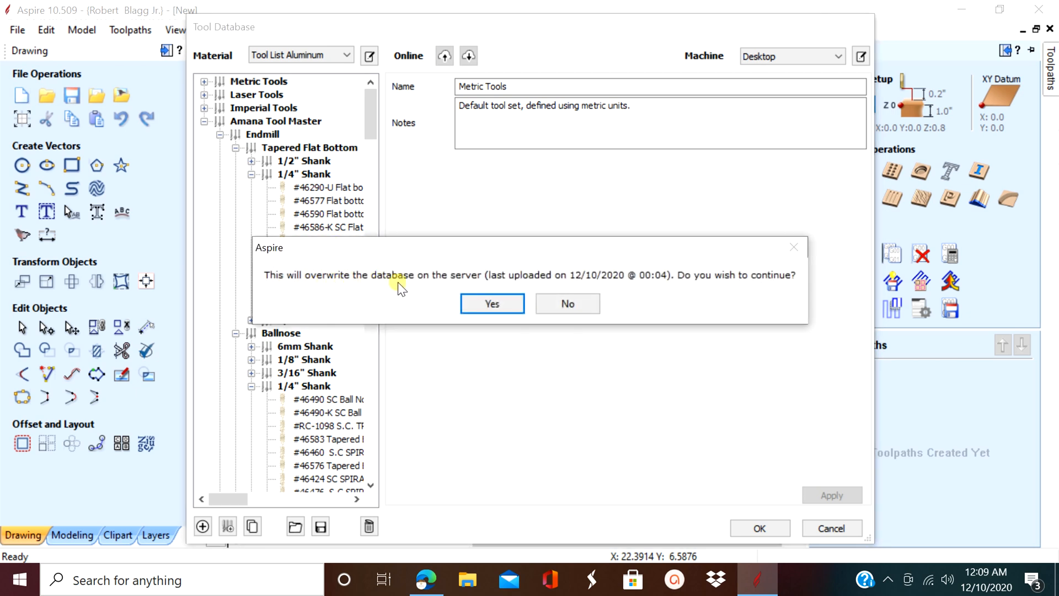
{"action": "left_click", "coordinate": [488, 307]}
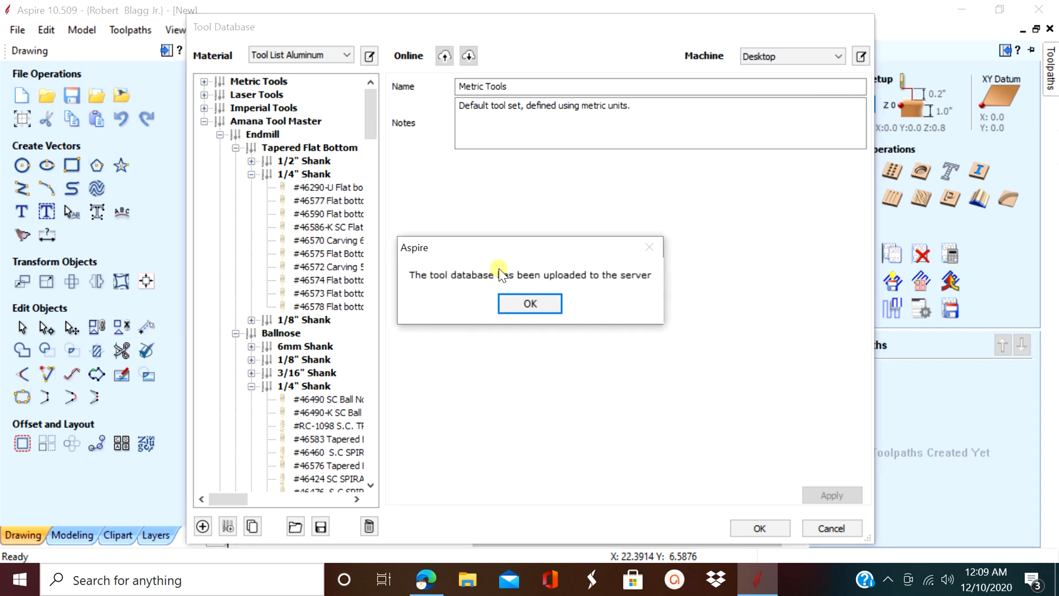
{"action": "left_click", "coordinate": [550, 302]}
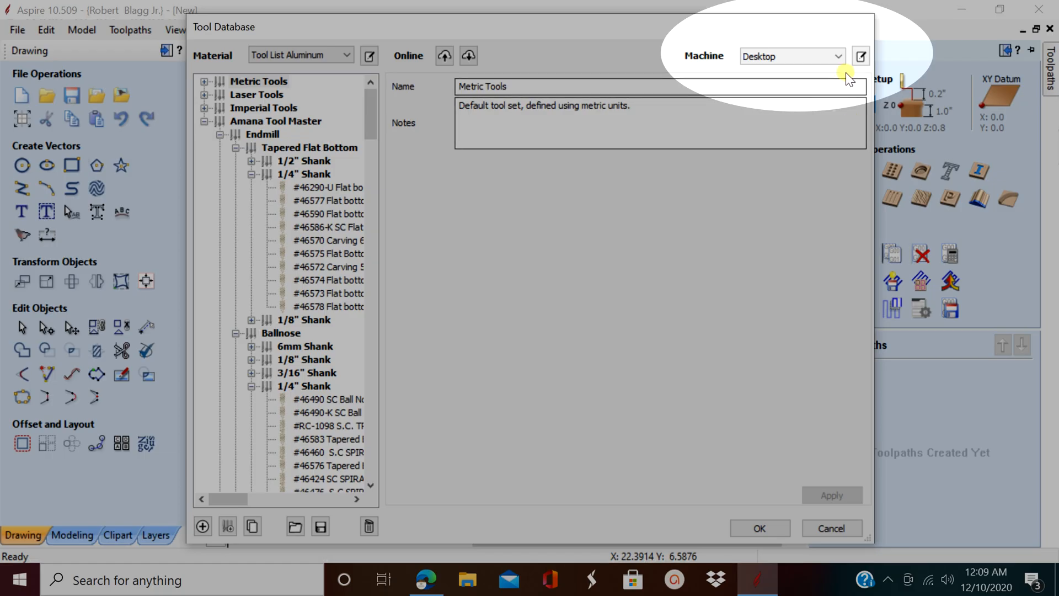
Check the available machines and rename the Desktop machine as "X Carve" in the machine management.
{"action": "left_click", "coordinate": [838, 53]}
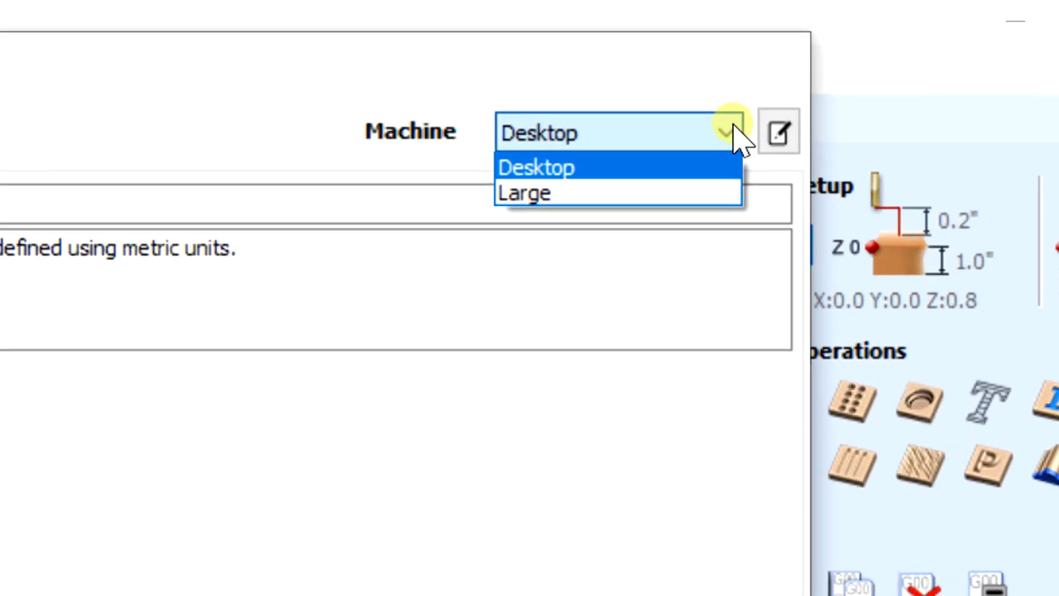
{"action": "left_click", "coordinate": [772, 101]}
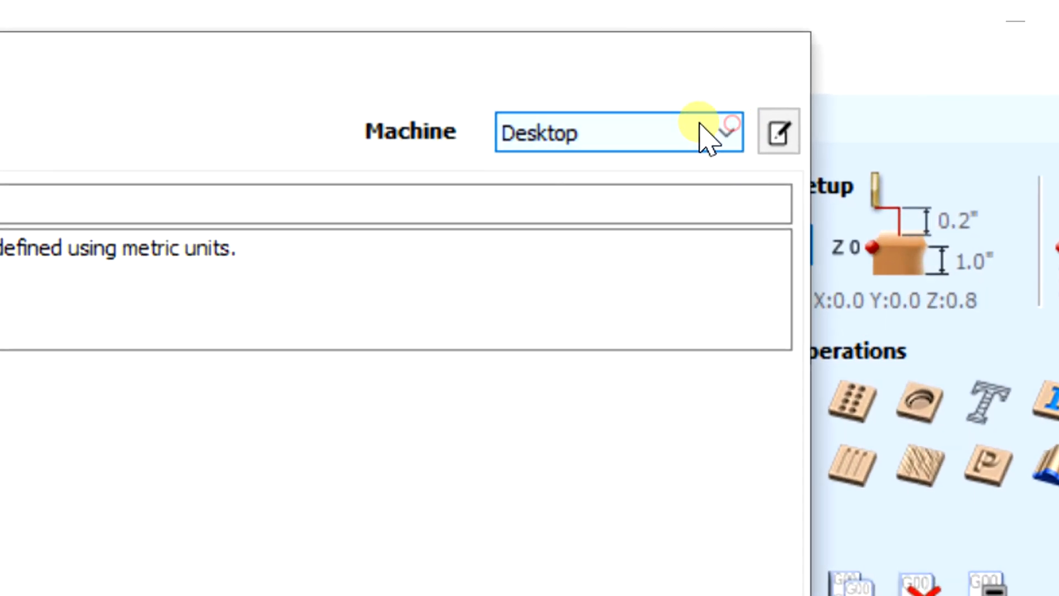
{"action": "left_click", "coordinate": [457, 128]}
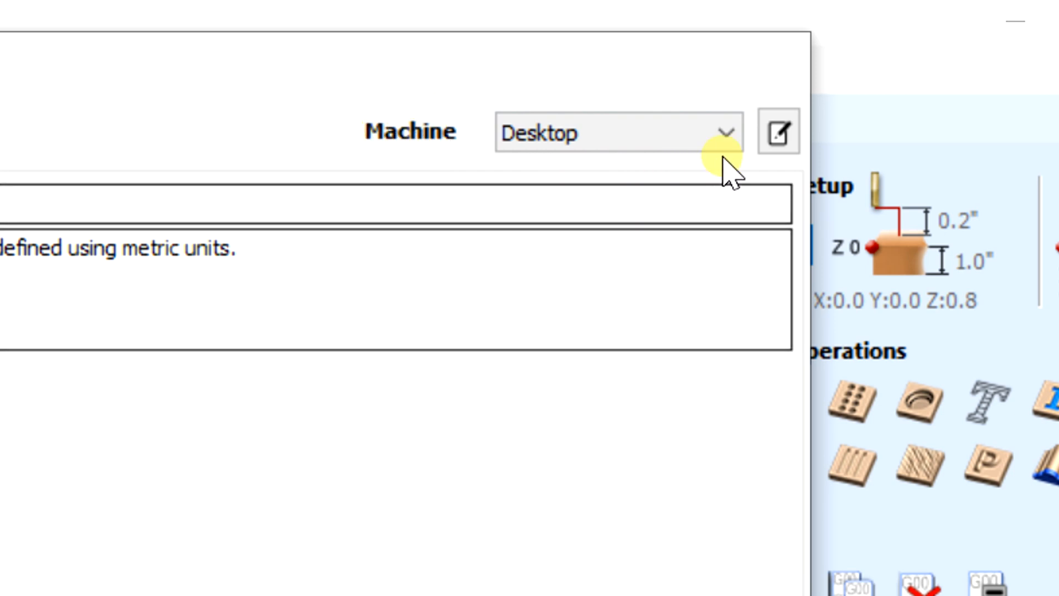
{"action": "left_click", "coordinate": [779, 131]}
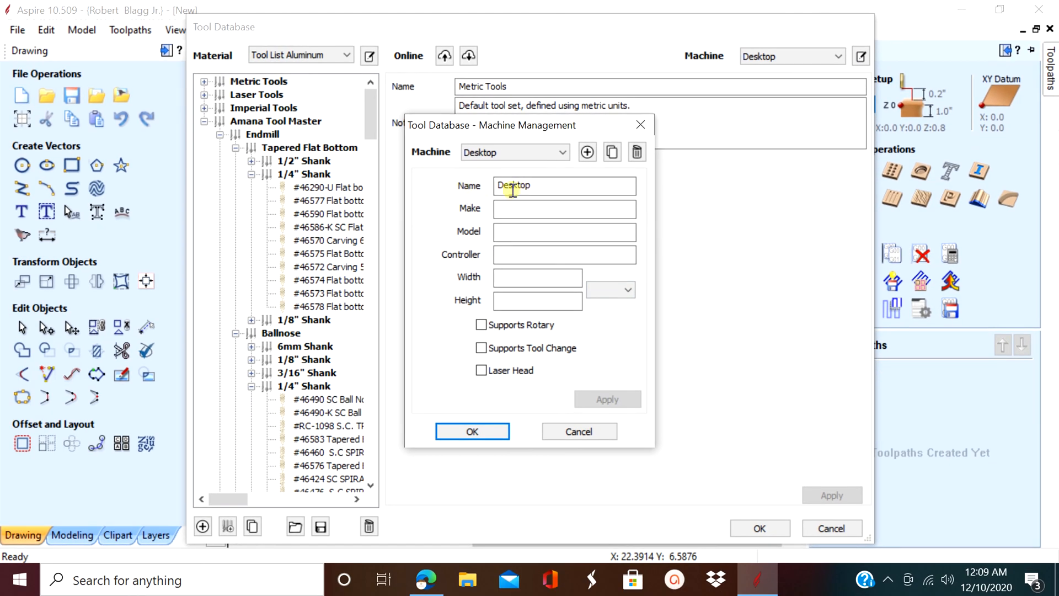
{"action": "left_click", "coordinate": [561, 147]}
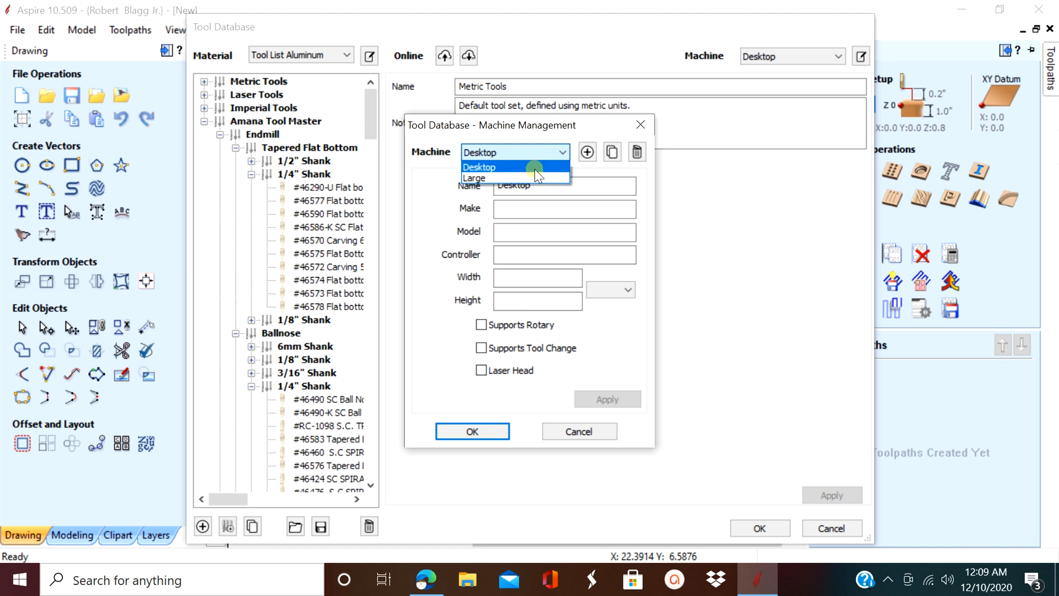
{"action": "left_click", "coordinate": [564, 147]}
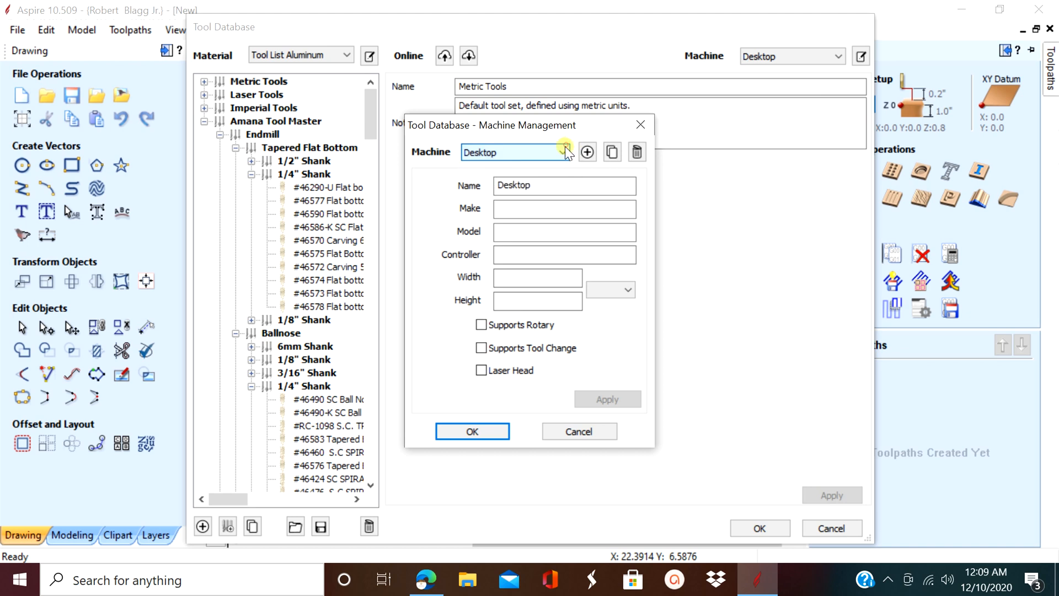
{"action": "double_click", "coordinate": [543, 187]}
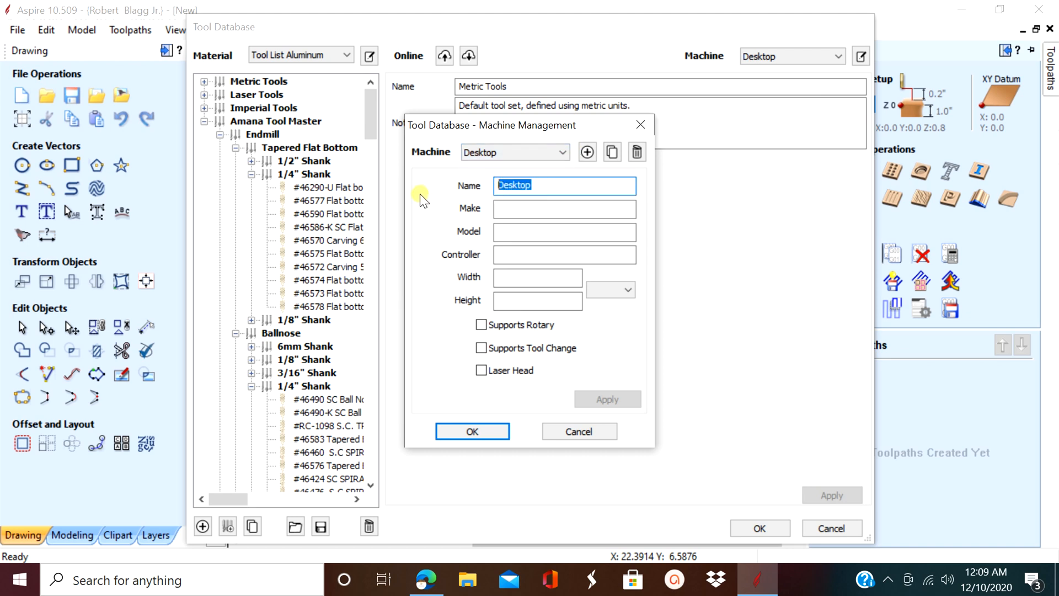
{"action": "type", "text": "X "}
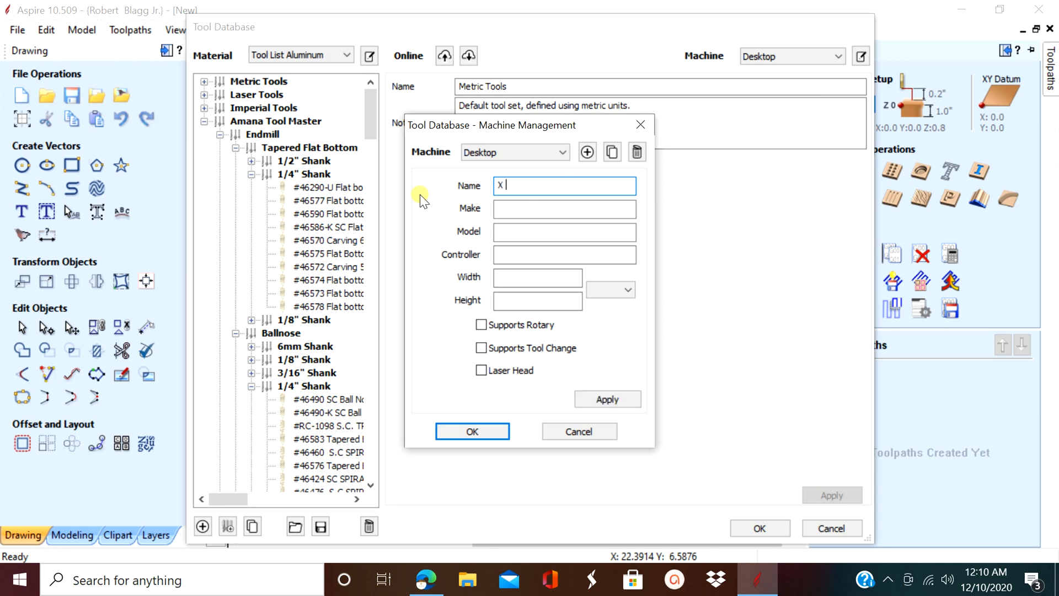
{"action": "type", "text": "Carve"}
{"action": "left_click", "coordinate": [601, 399]}
{"action": "left_click", "coordinate": [474, 430]}
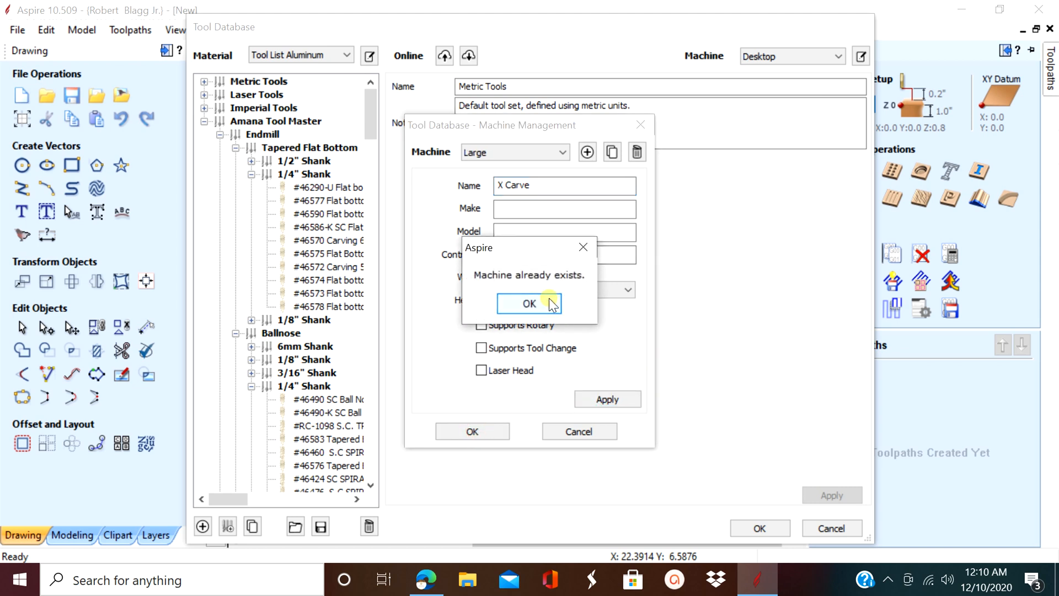
{"action": "left_click", "coordinate": [552, 304]}
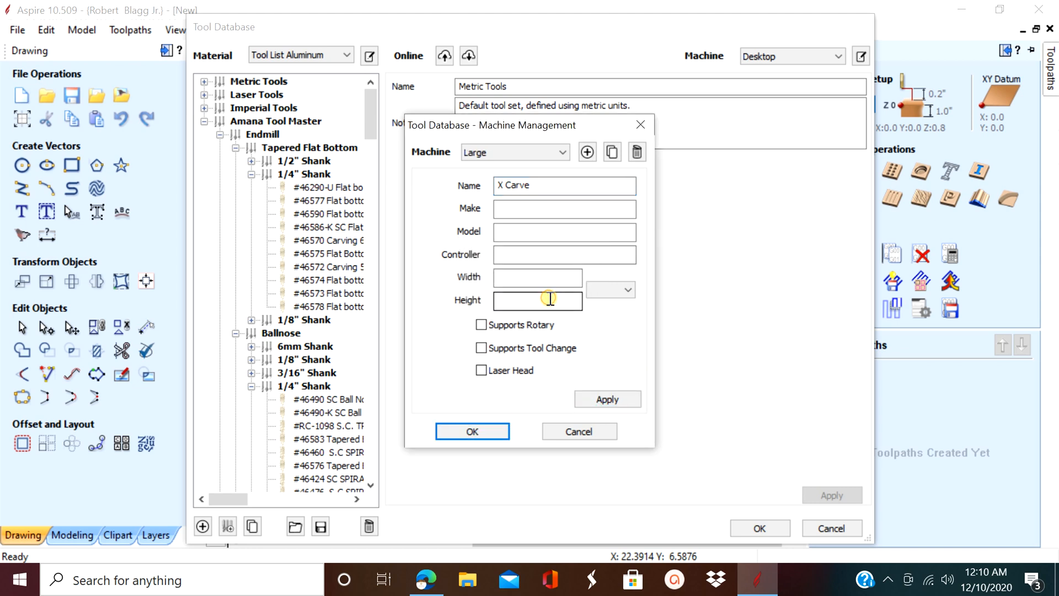
{"action": "left_click", "coordinate": [468, 429]}
{"action": "left_click", "coordinate": [537, 305]}
{"action": "left_click", "coordinate": [577, 428]}
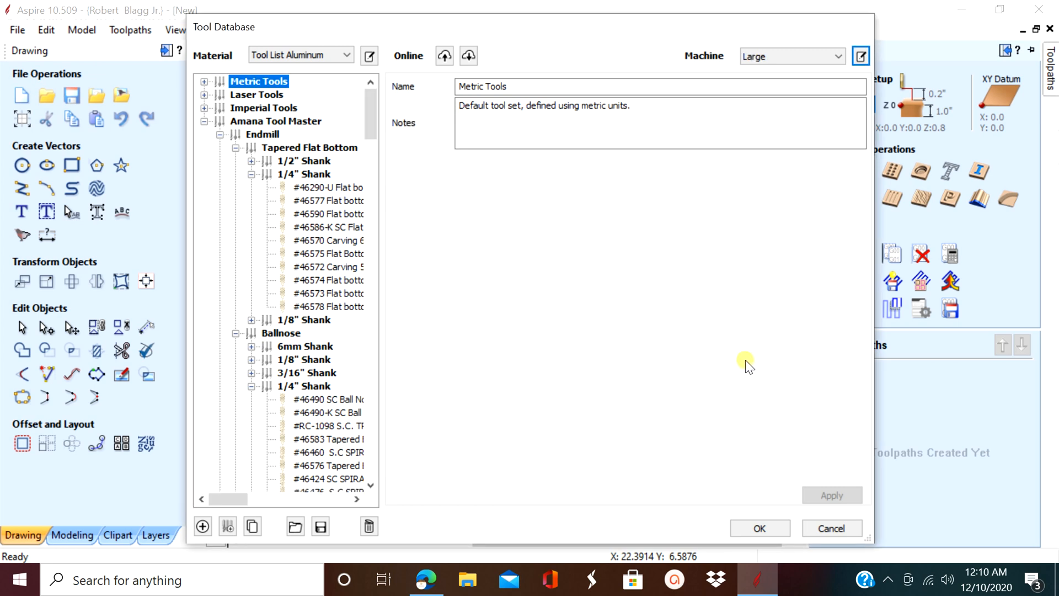
Switch the active machine to X Carve and back to Large.
{"action": "left_click", "coordinate": [838, 57]}
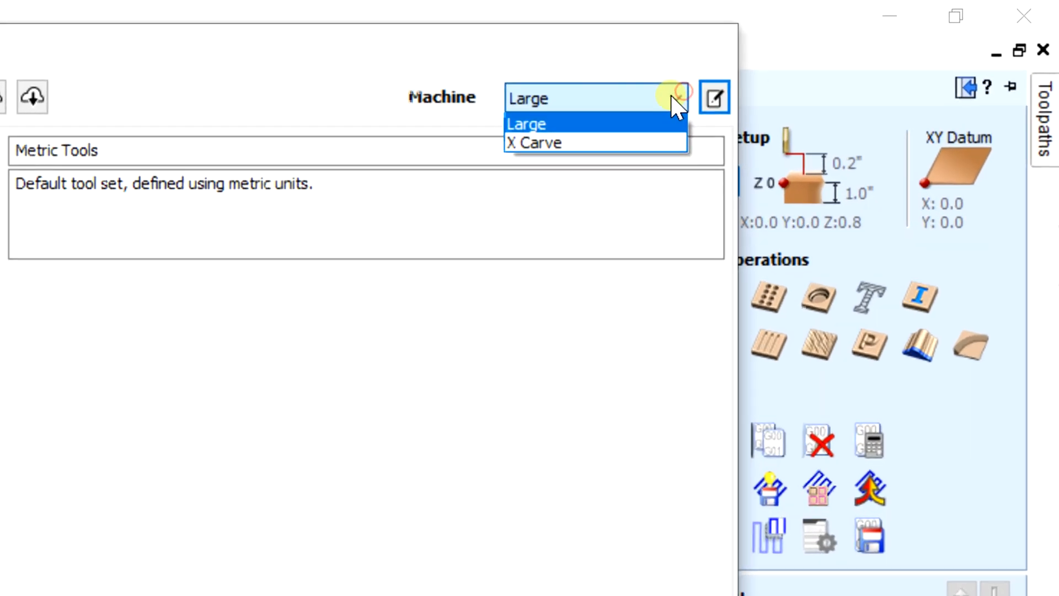
{"action": "left_click", "coordinate": [626, 140]}
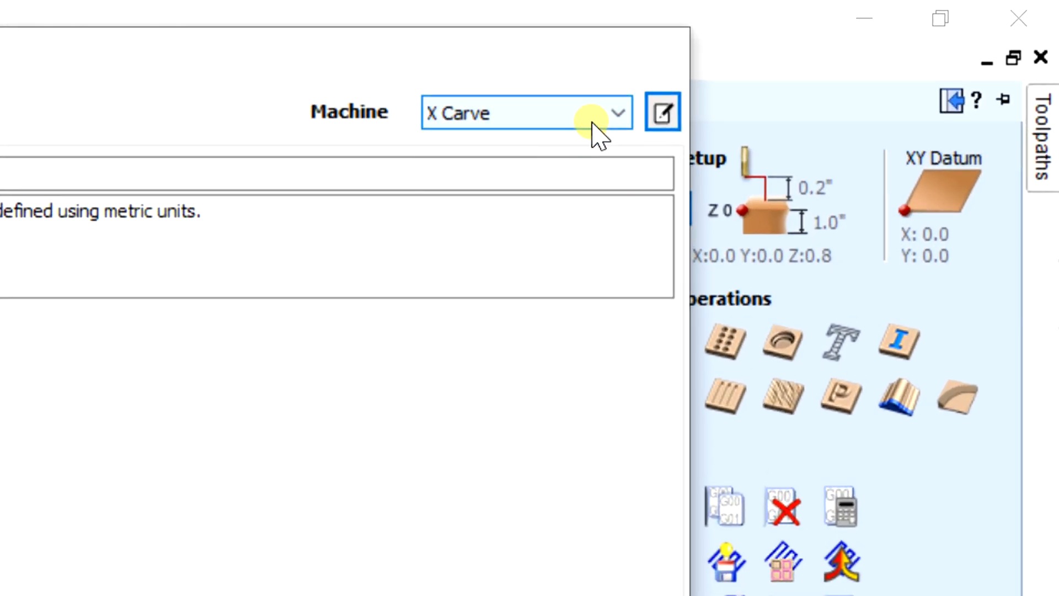
{"action": "left_click", "coordinate": [619, 112]}
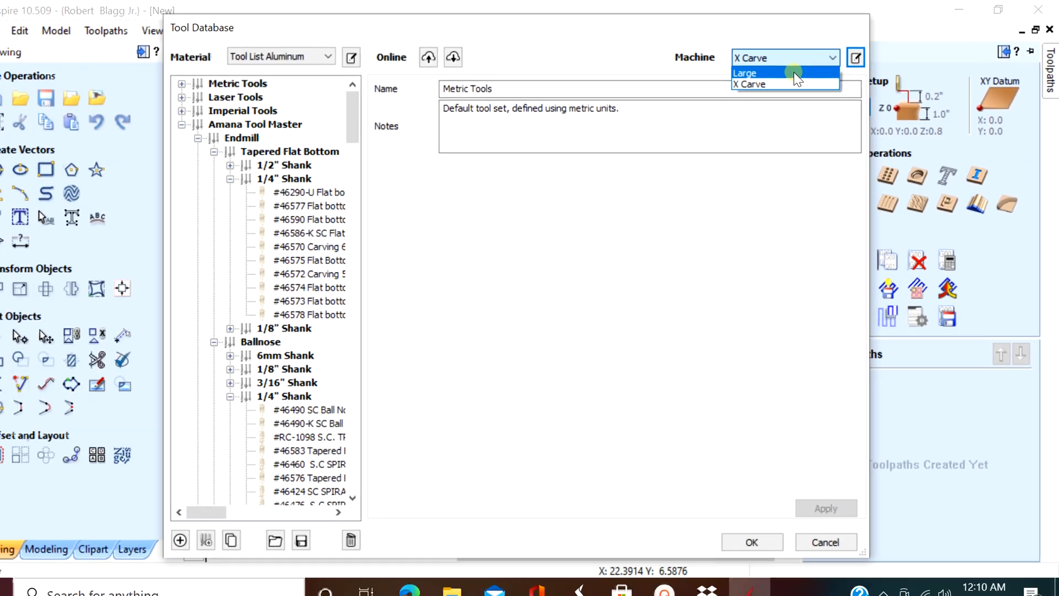
{"action": "left_click", "coordinate": [800, 71]}
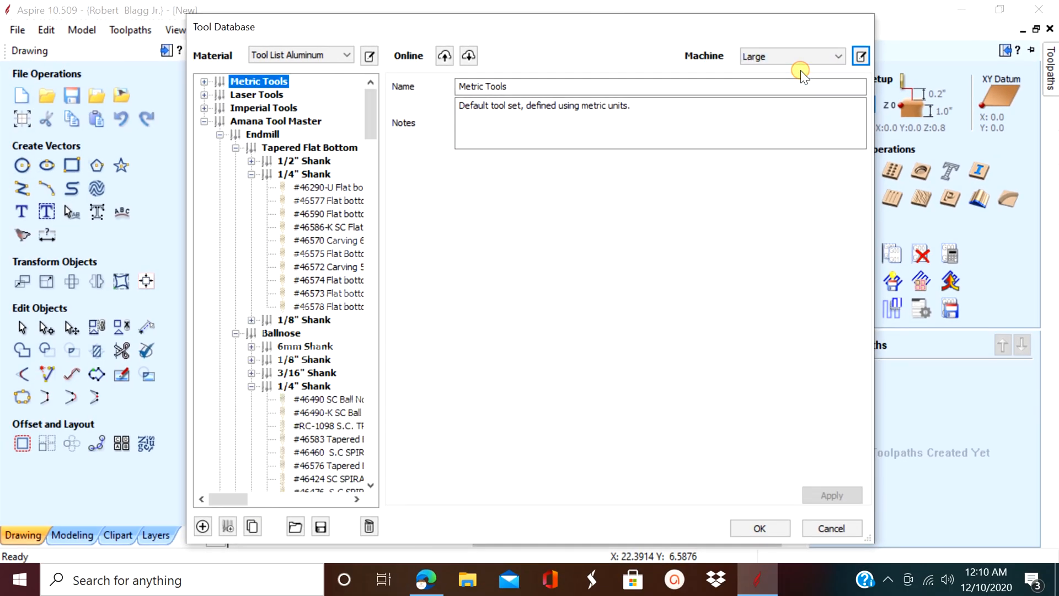
Select X Carve as the machine and Tool List Softwood as the material for the tool database.
{"action": "left_click", "coordinate": [830, 50]}
{"action": "left_click", "coordinate": [529, 366]}
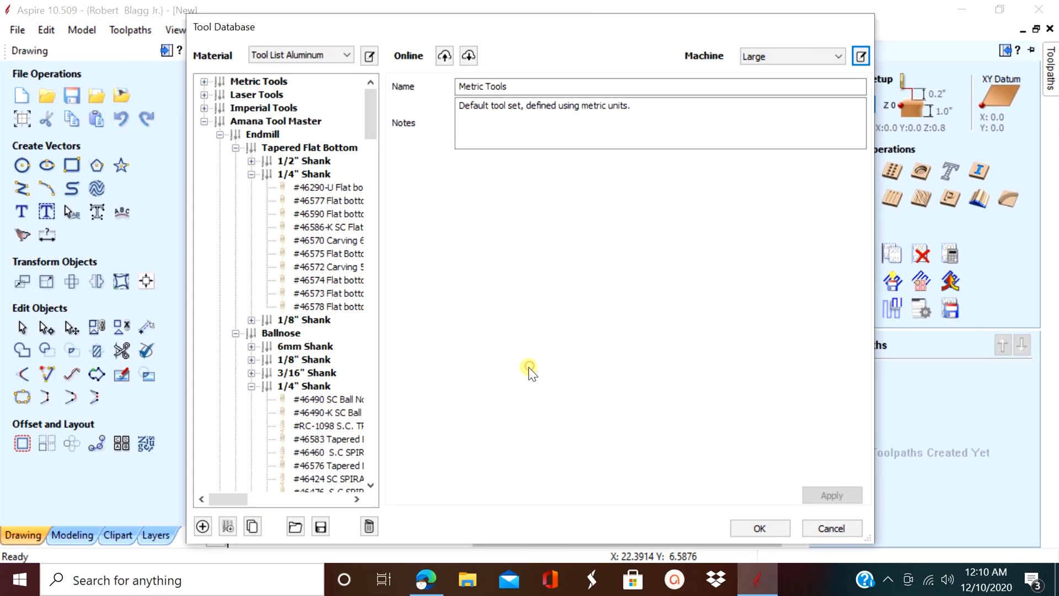
{"action": "left_click", "coordinate": [831, 53]}
{"action": "left_click", "coordinate": [789, 80]}
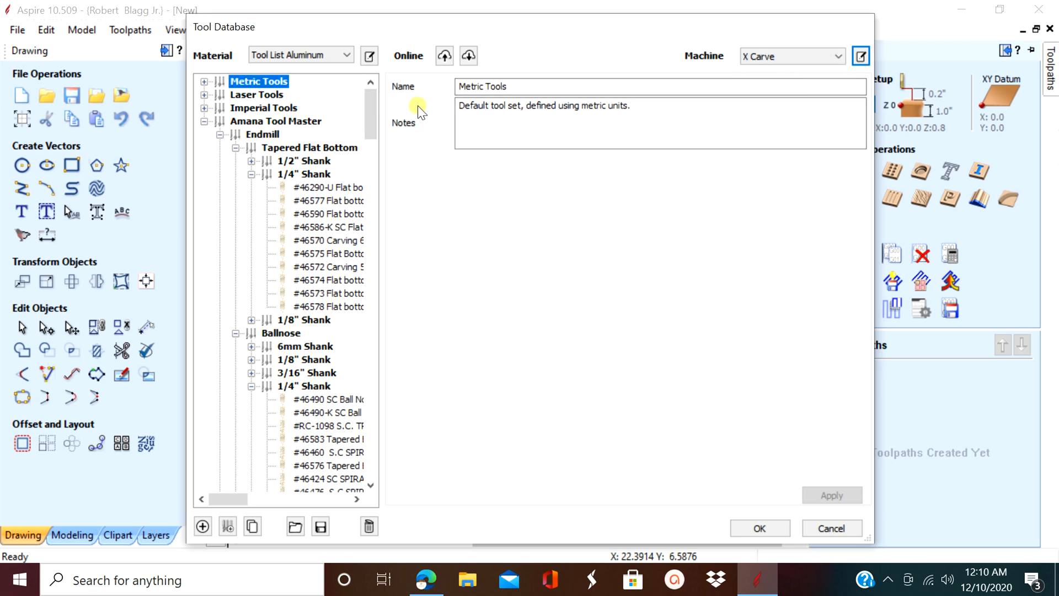
{"action": "left_click", "coordinate": [343, 53]}
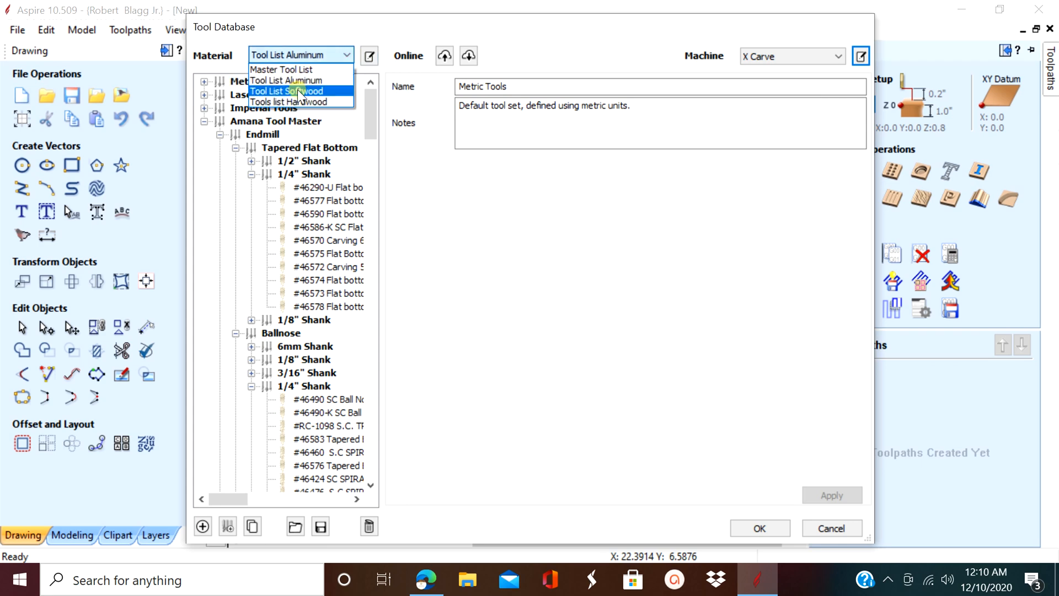
{"action": "left_click", "coordinate": [298, 91]}
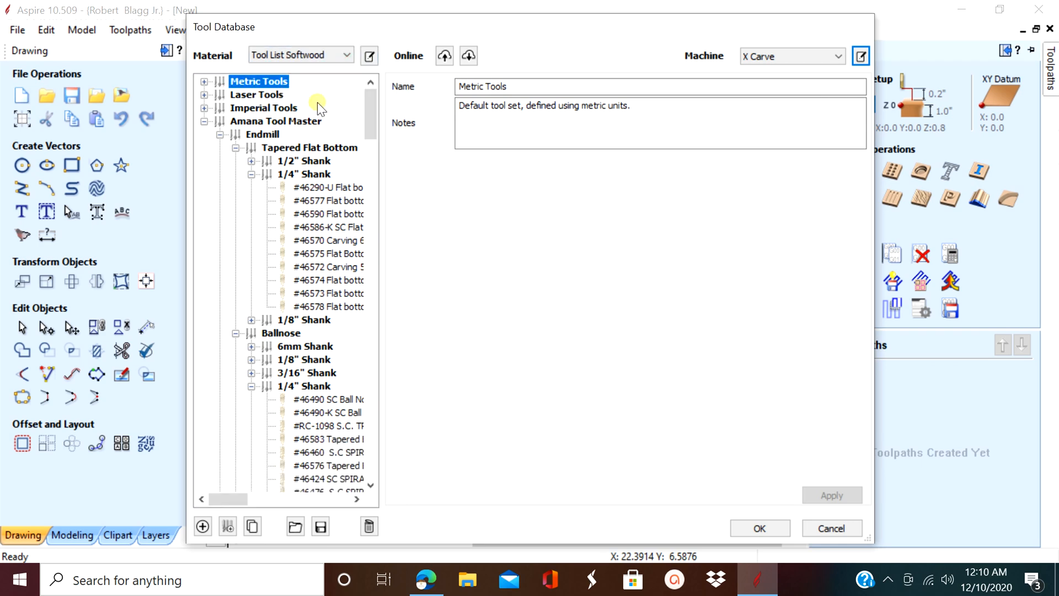
Switch the material to Tools list Hardwood and look through its Amana tapered flat bottom and ballnose tools.
{"action": "left_click_drag", "start_coordinate": [368, 100], "coordinate": [380, 123]}
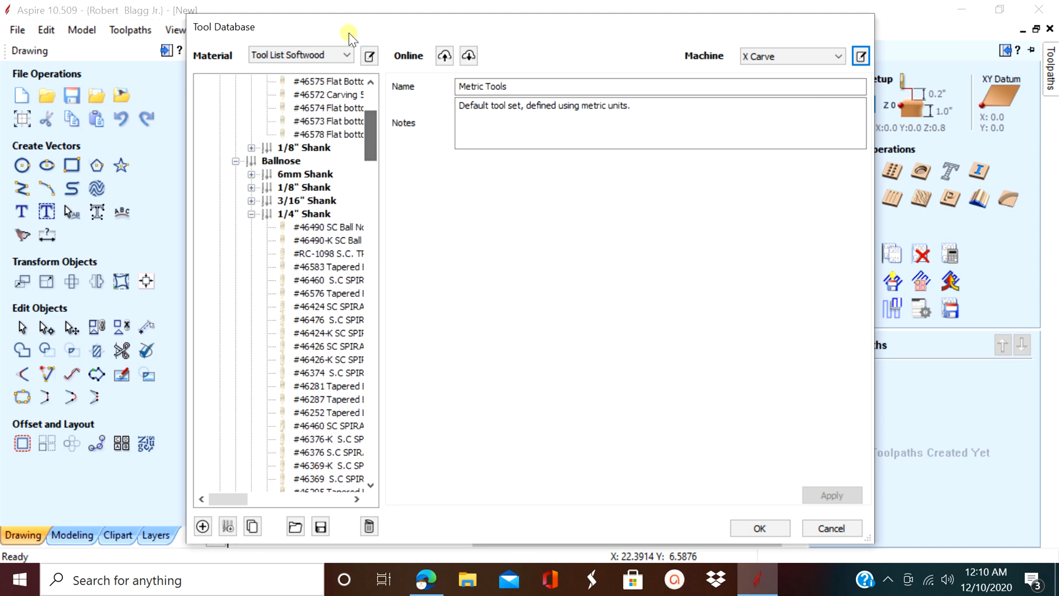
{"action": "left_click", "coordinate": [341, 53]}
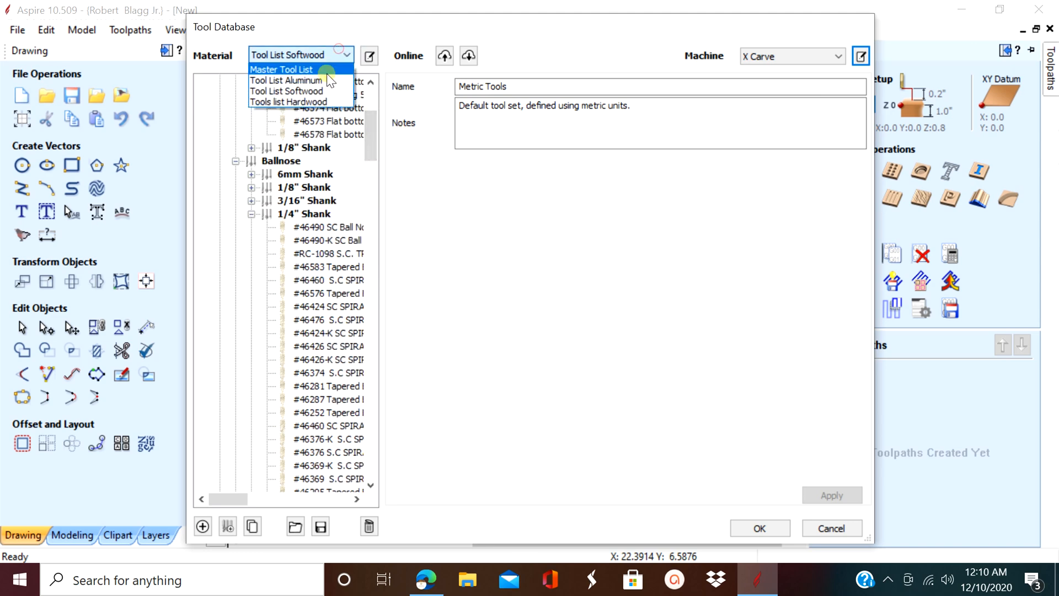
{"action": "left_click", "coordinate": [319, 102]}
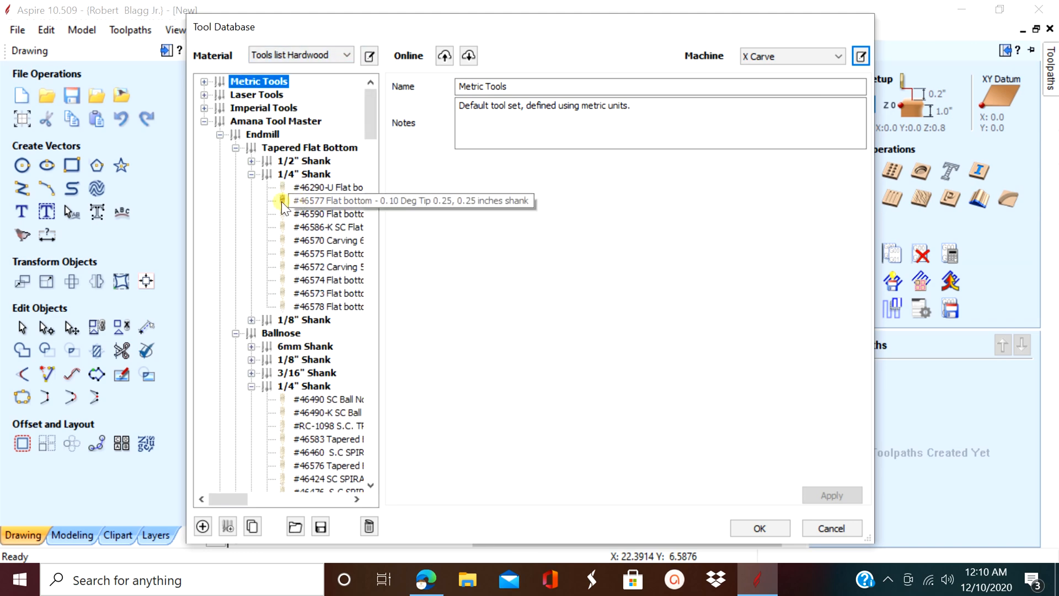
{"action": "scroll", "coordinate": [287, 201], "scroll_direction": "down", "scroll_amount": 4}
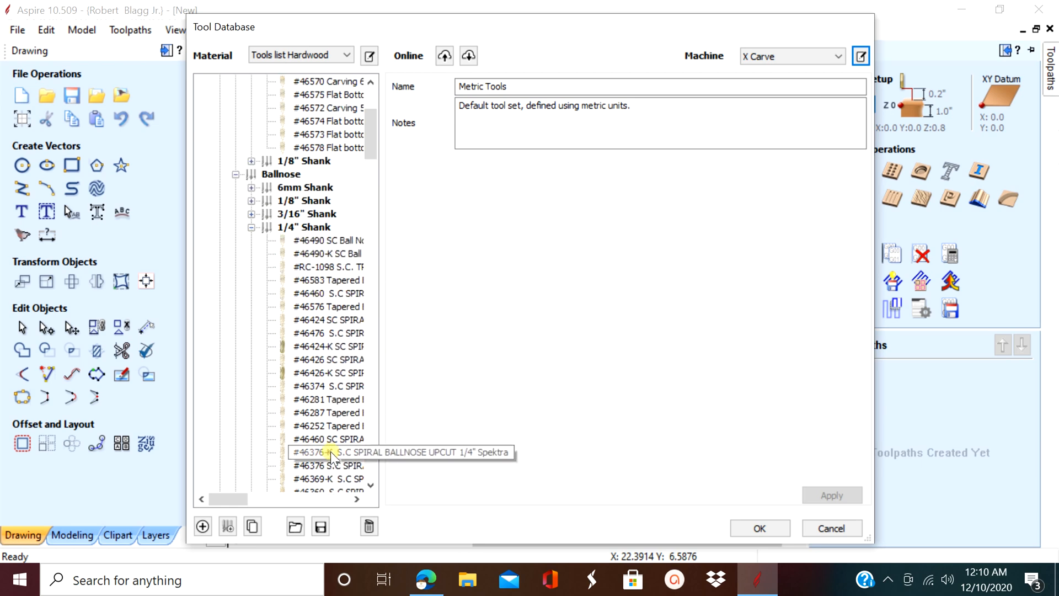
{"action": "scroll", "coordinate": [330, 447], "scroll_direction": "down", "scroll_amount": 5}
{"action": "scroll", "coordinate": [329, 418], "scroll_direction": "up", "scroll_amount": 5}
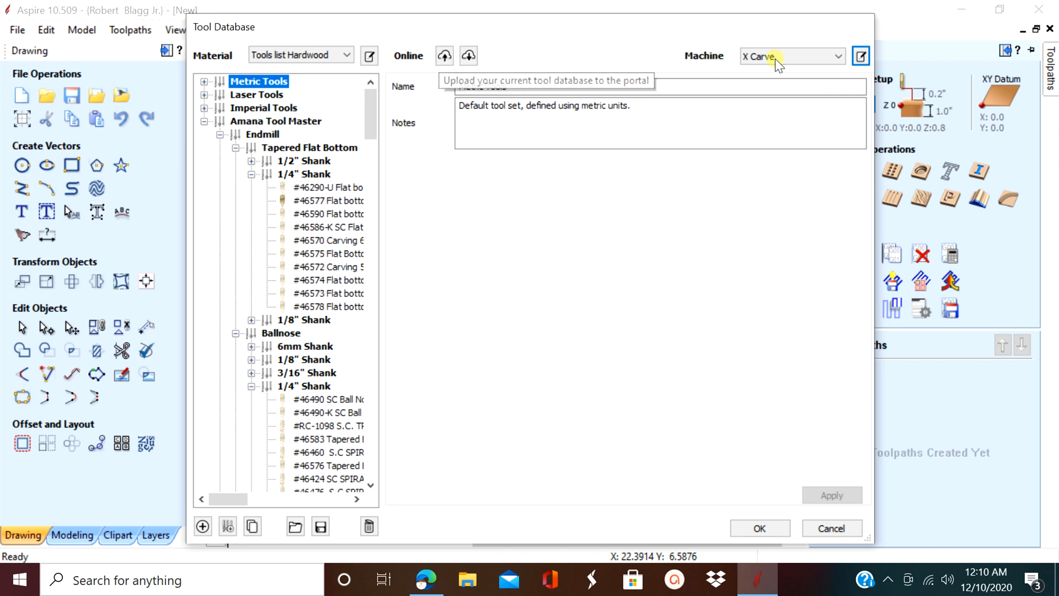
Choose X Carve as the machine and upload the tool database to the online server, overwriting the stored version.
{"action": "left_click", "coordinate": [838, 56]}
{"action": "left_click", "coordinate": [775, 82]}
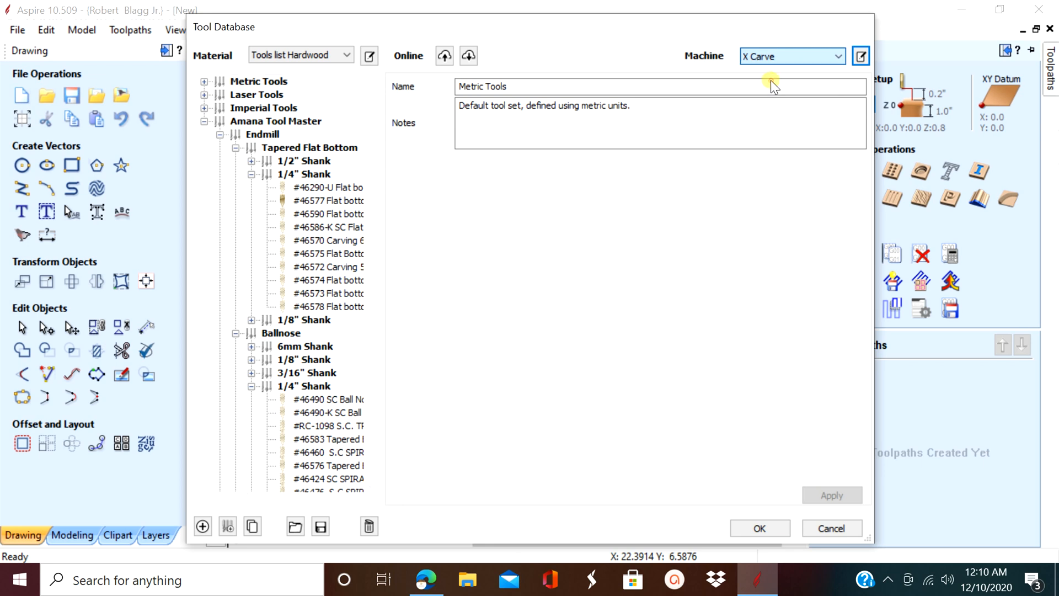
{"action": "left_click", "coordinate": [444, 56]}
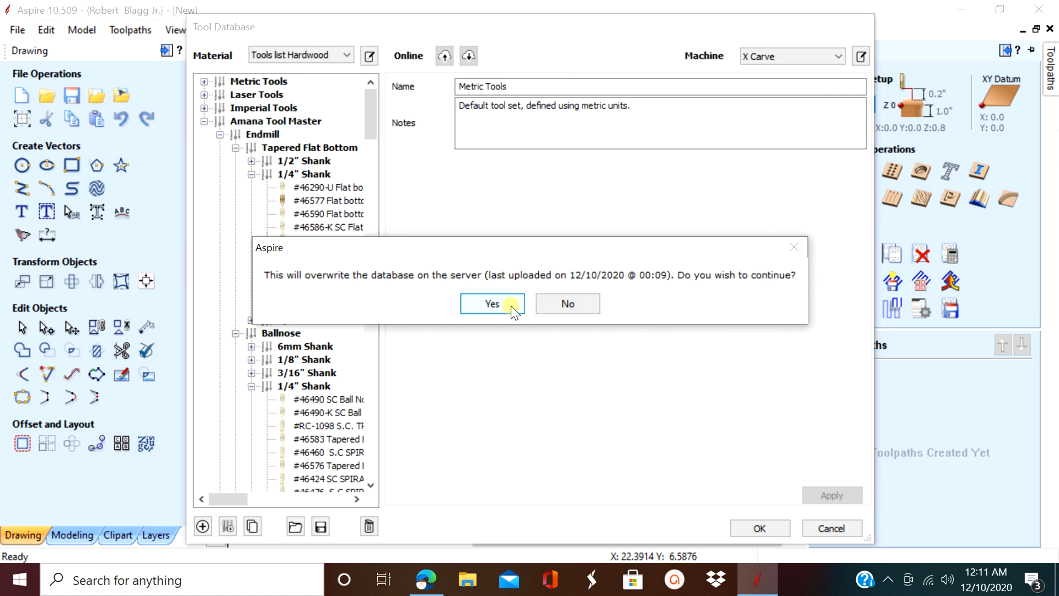
{"action": "left_click", "coordinate": [493, 304]}
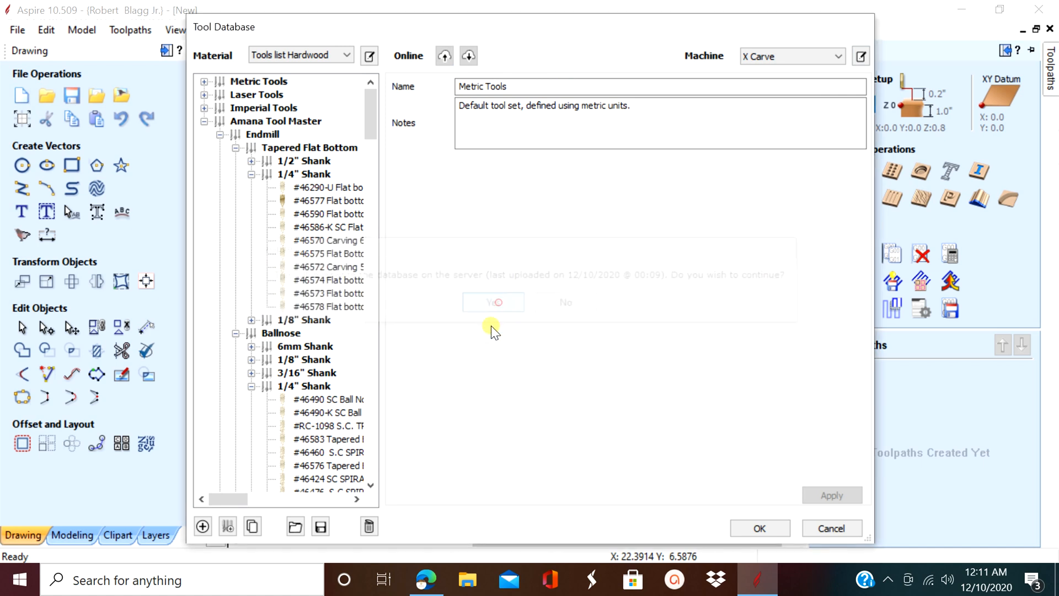